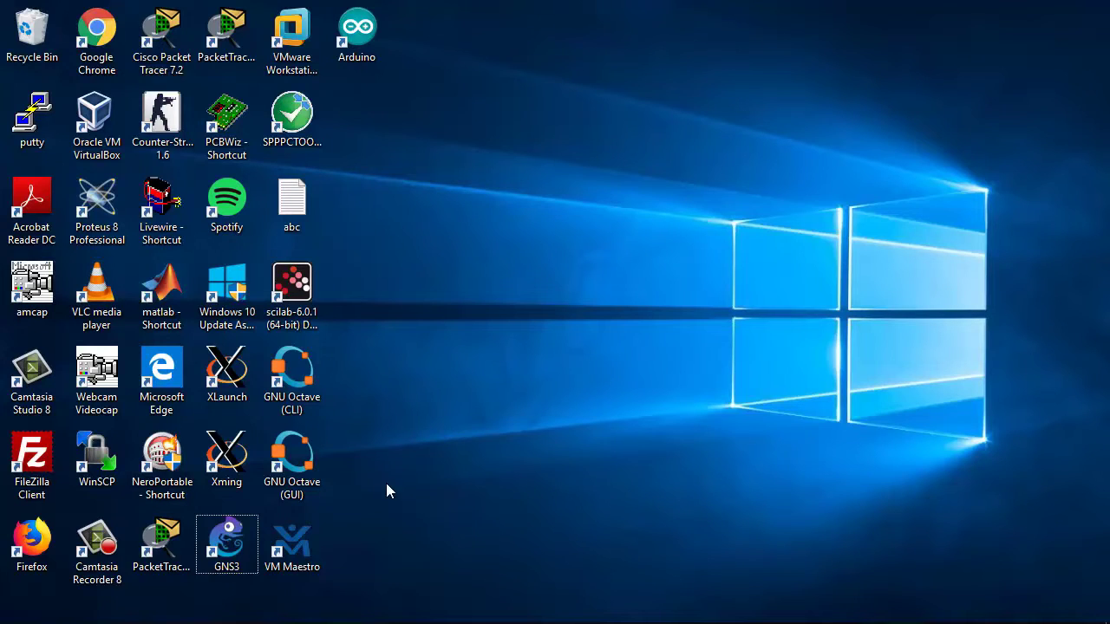
# Launch GNS3 and cancel the Setup Wizard so the GNS3 VM boots in VMware.
pyautogui.doubleClick(242, 543)
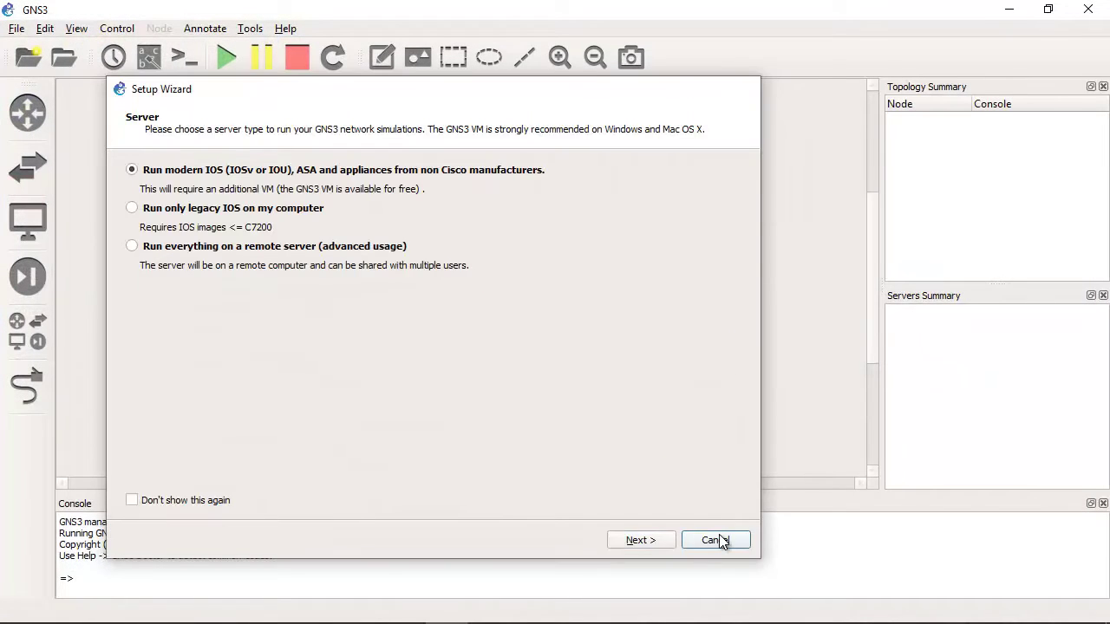
pyautogui.click(719, 534)
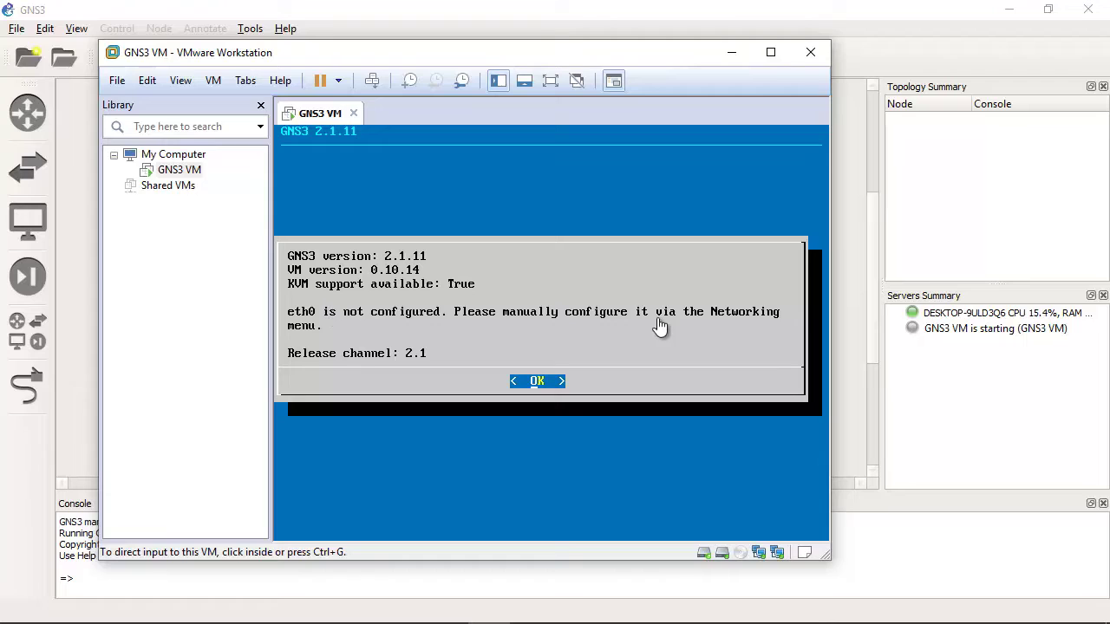
# Choose Networking in the GNS3 VM menu and accept the reboot to edit /etc/network/interfaces.
pyautogui.click(536, 382)
pyautogui.press('Return')
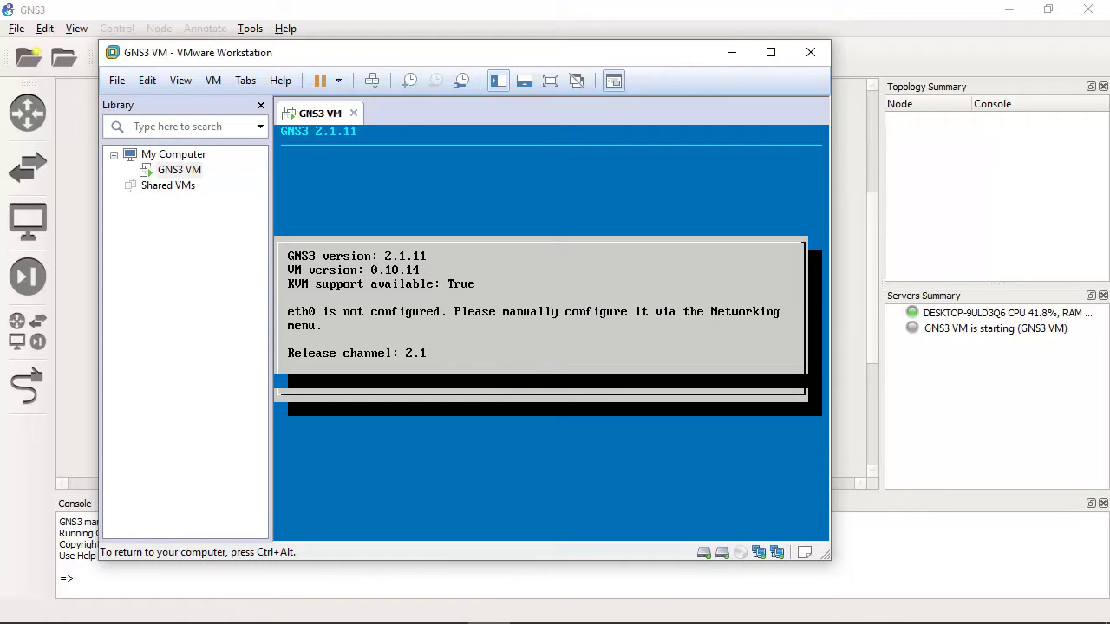
pyautogui.press('Down')
pyautogui.press('Down')
pyautogui.press('Down')
pyautogui.press('Down')
pyautogui.press('Down')
pyautogui.press('Down')
pyautogui.press('Down')
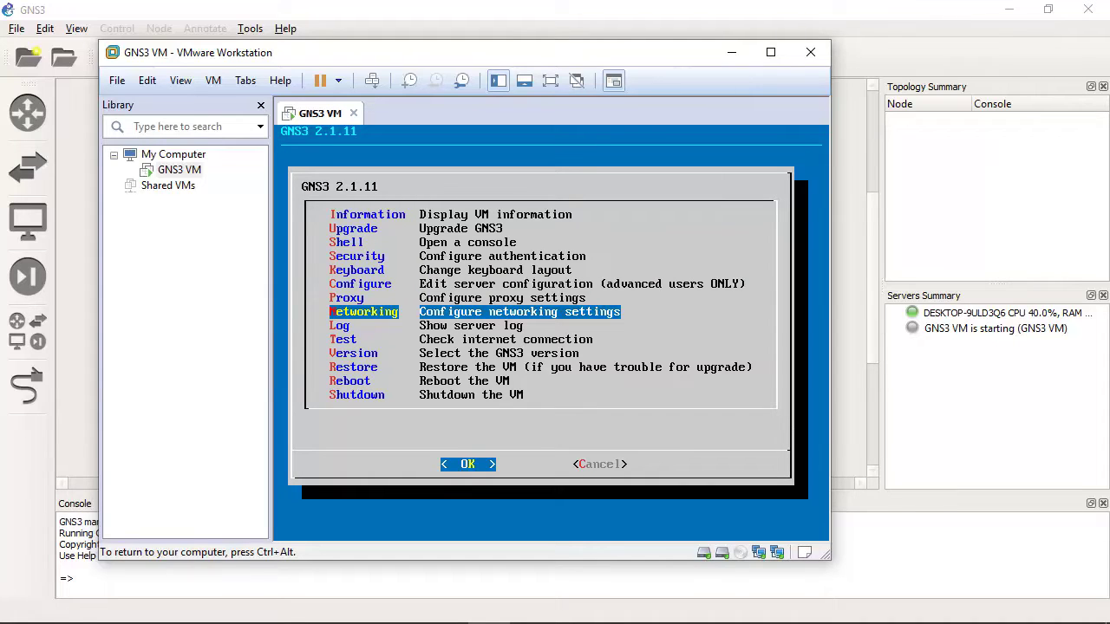
pyautogui.press('Return')
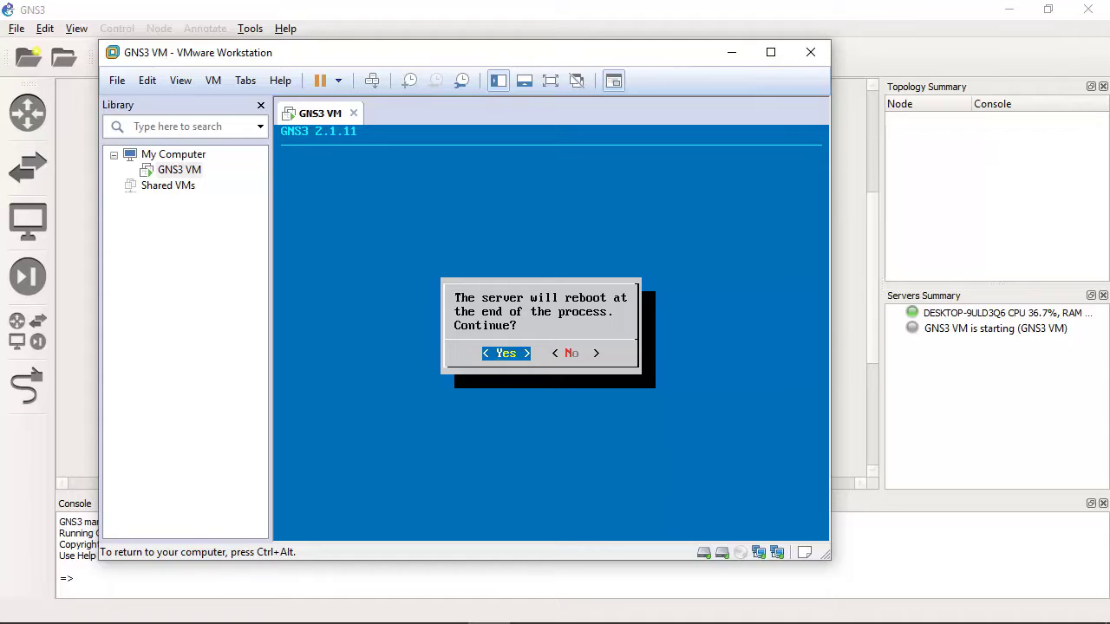
pyautogui.press('Return')
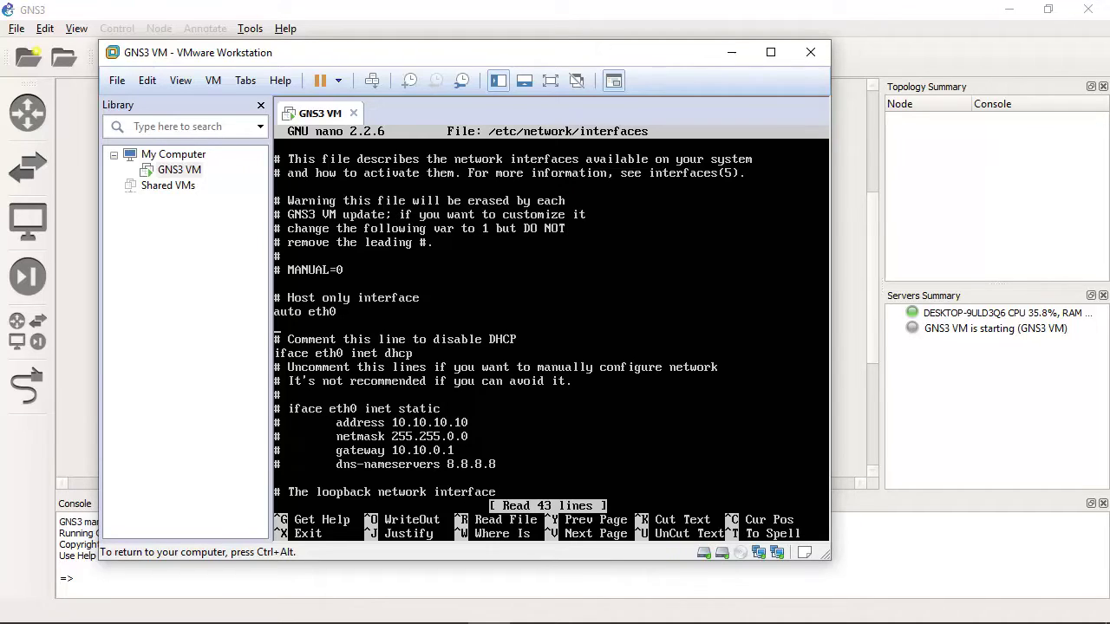
# Comment out the 'iface eth0 inet dhcp' line with #.
pyautogui.press('Down')
pyautogui.press('Left')
pyautogui.press('Left')
pyautogui.press('Left')
pyautogui.press('Left')
pyautogui.press('Left')
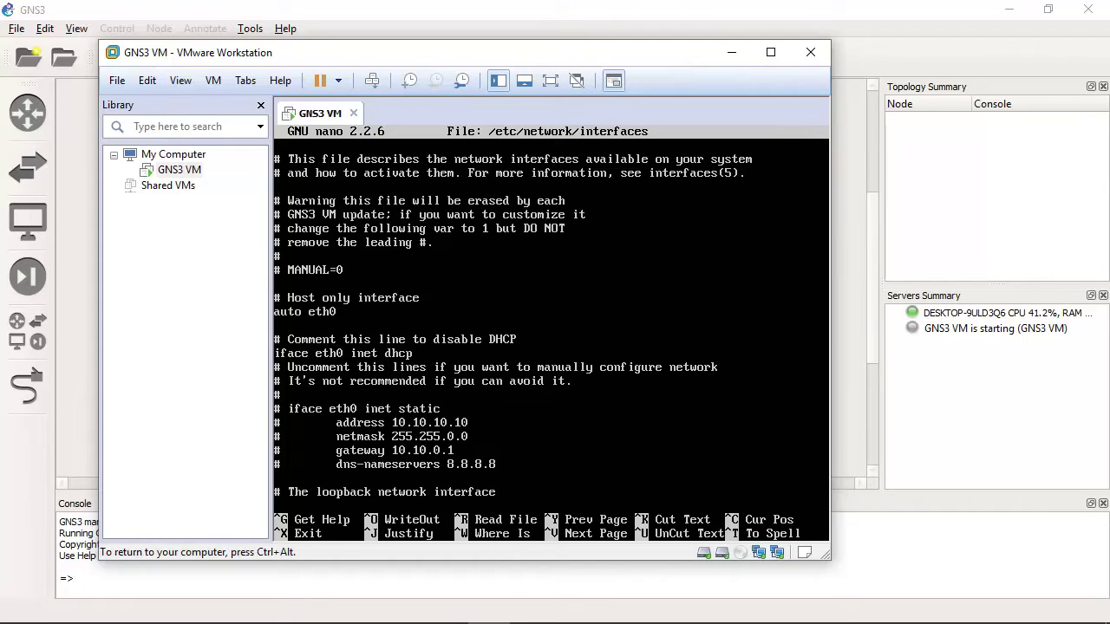
pyautogui.press('Right')
pyautogui.press('Right')
pyautogui.write('#')
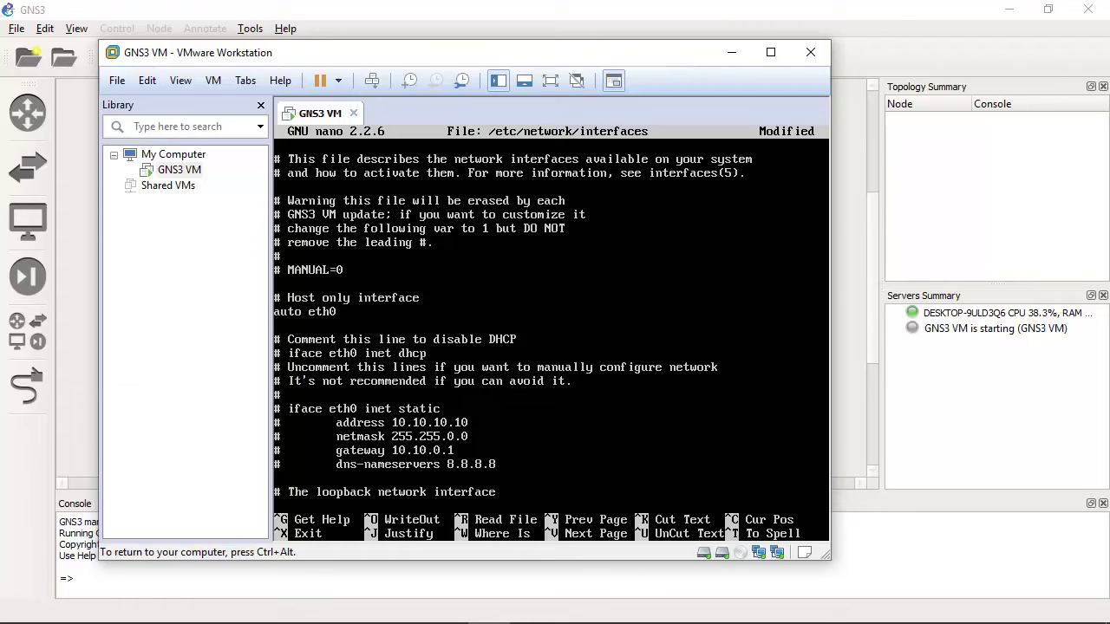
# Uncomment the static iface lines: address 10.10.10.10, netmask 255.255.0.0, gateway 10.10.0.1, DNS 8.8.8.8.
pyautogui.press('Delete')
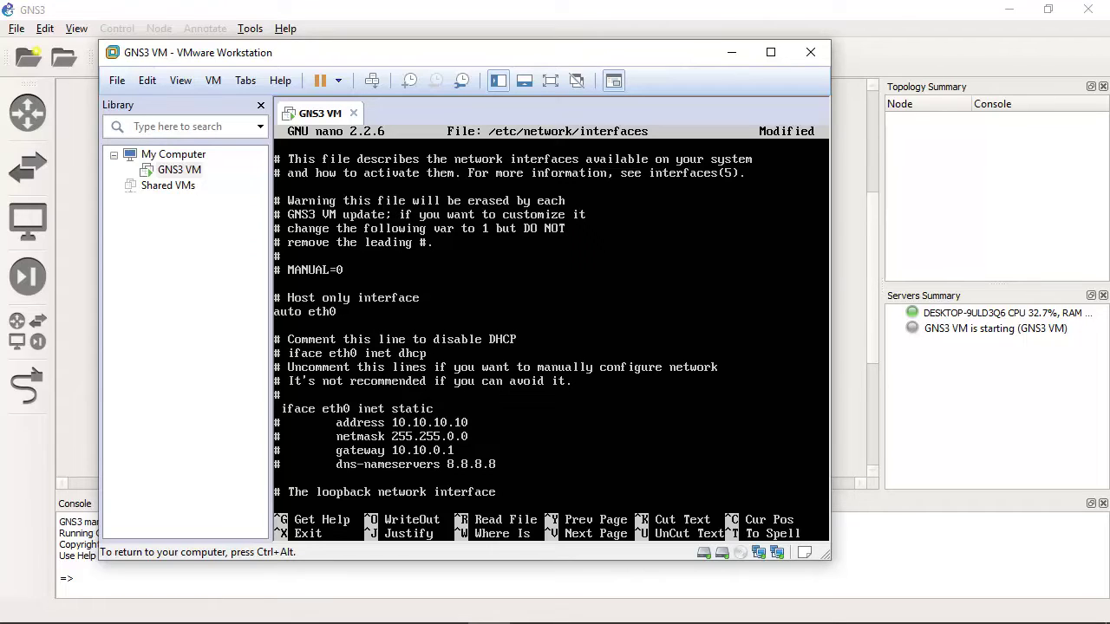
pyautogui.press('Delete')
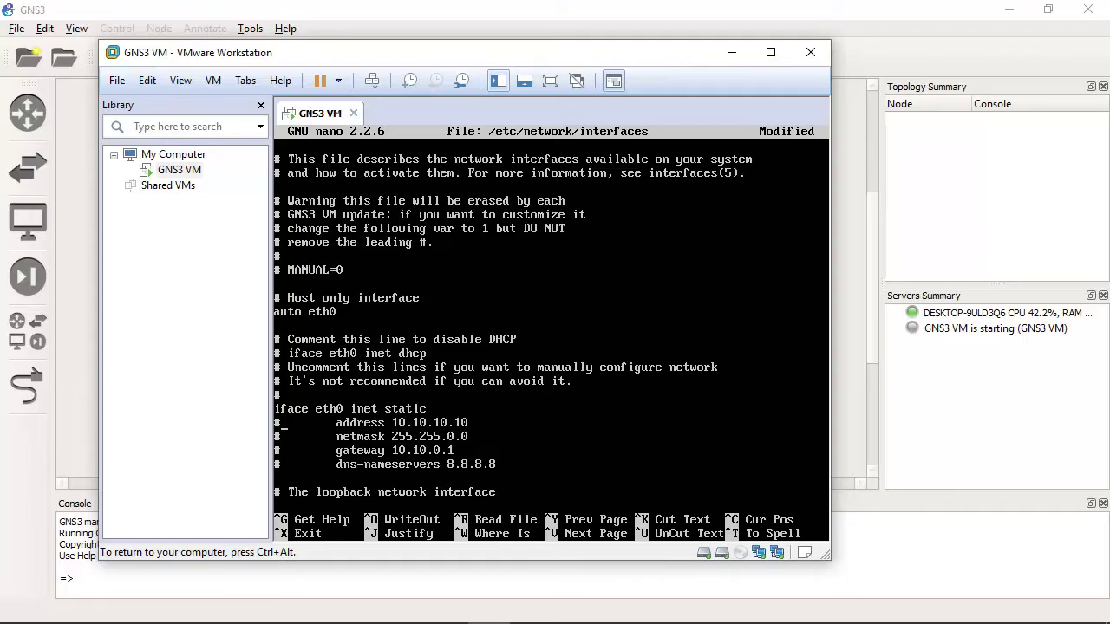
pyautogui.press('BackSpace')
pyautogui.press('BackSpace')
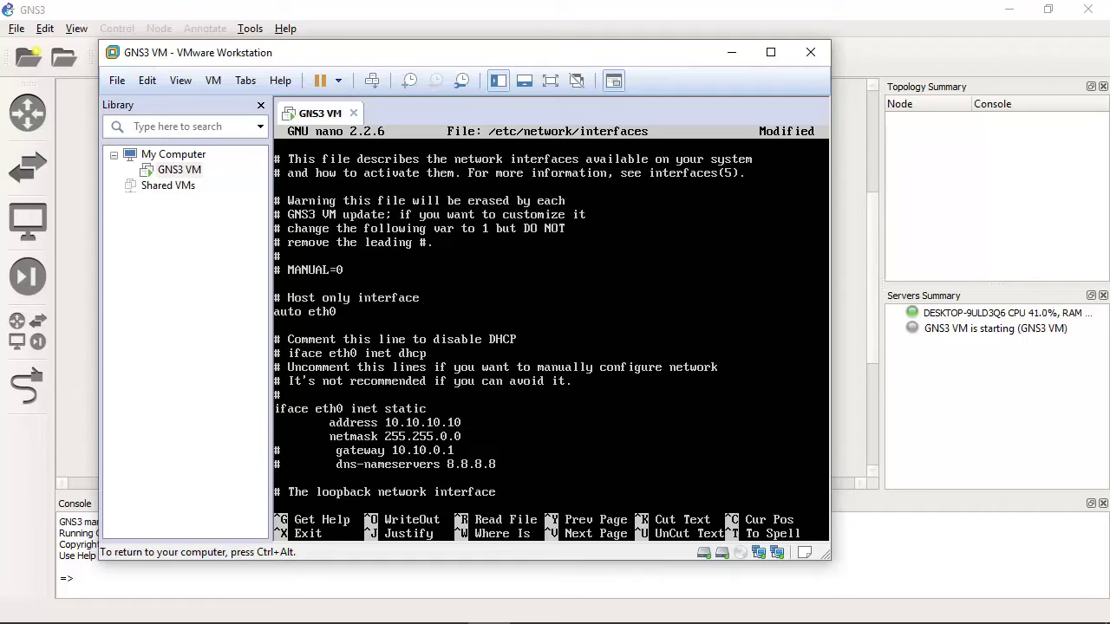
pyautogui.press('BackSpace')
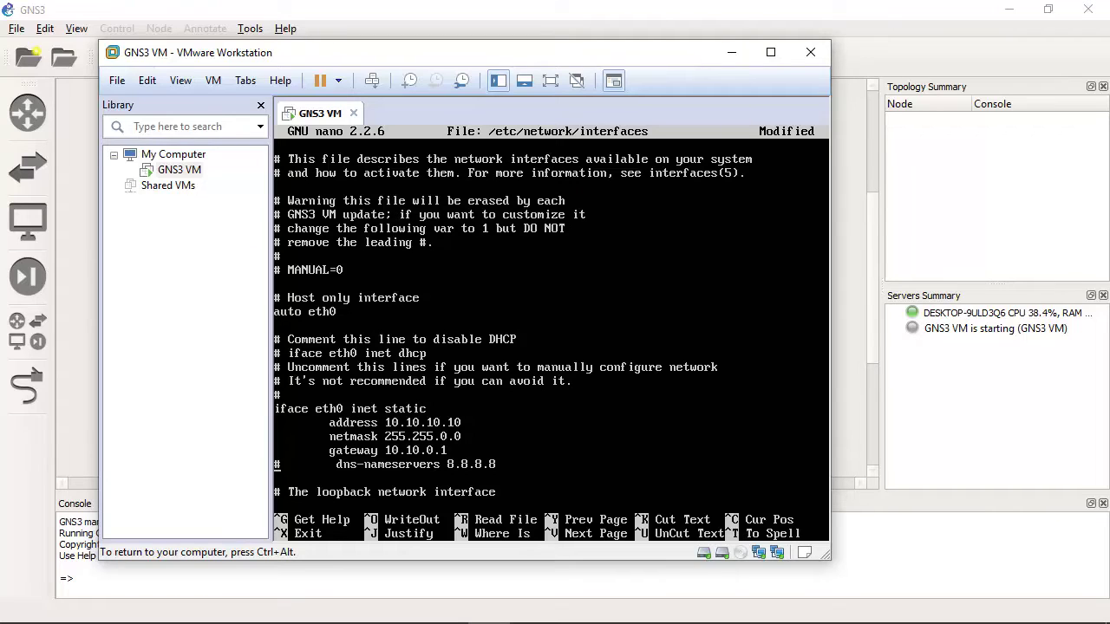
pyautogui.press('BackSpace')
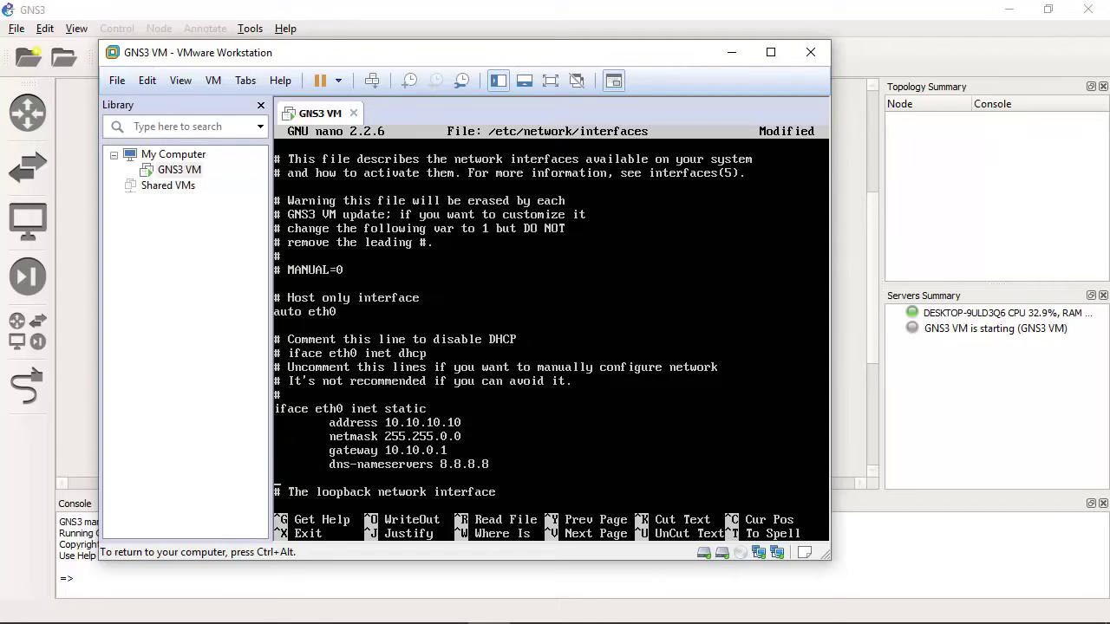
pyautogui.press('Down')
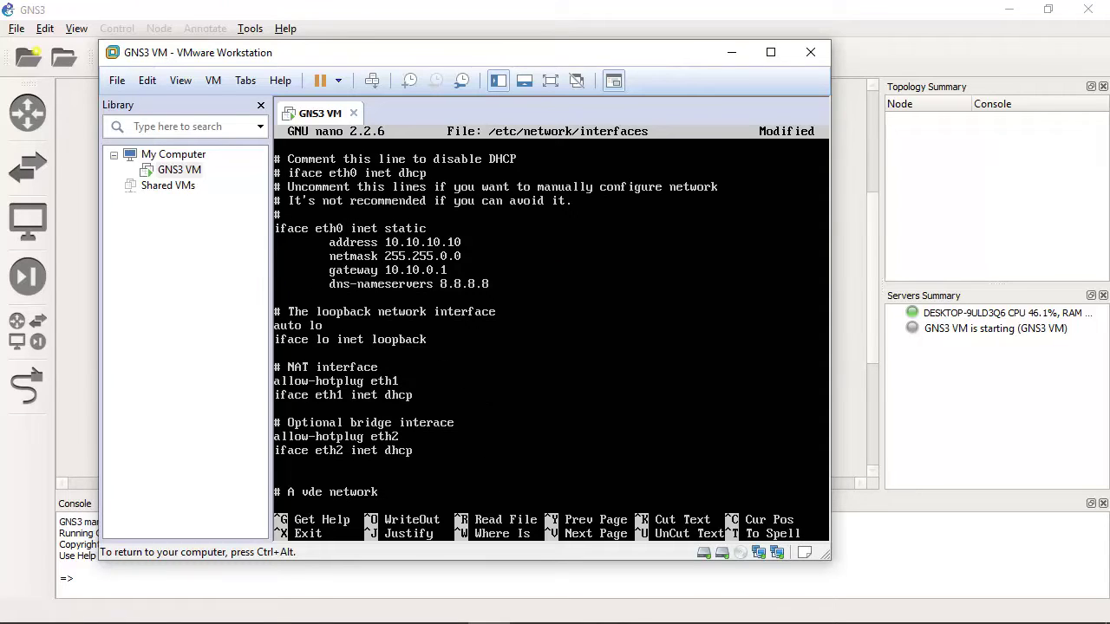
pyautogui.press('Up')
pyautogui.press('Up')
pyautogui.press('Up')
pyautogui.press('Up')
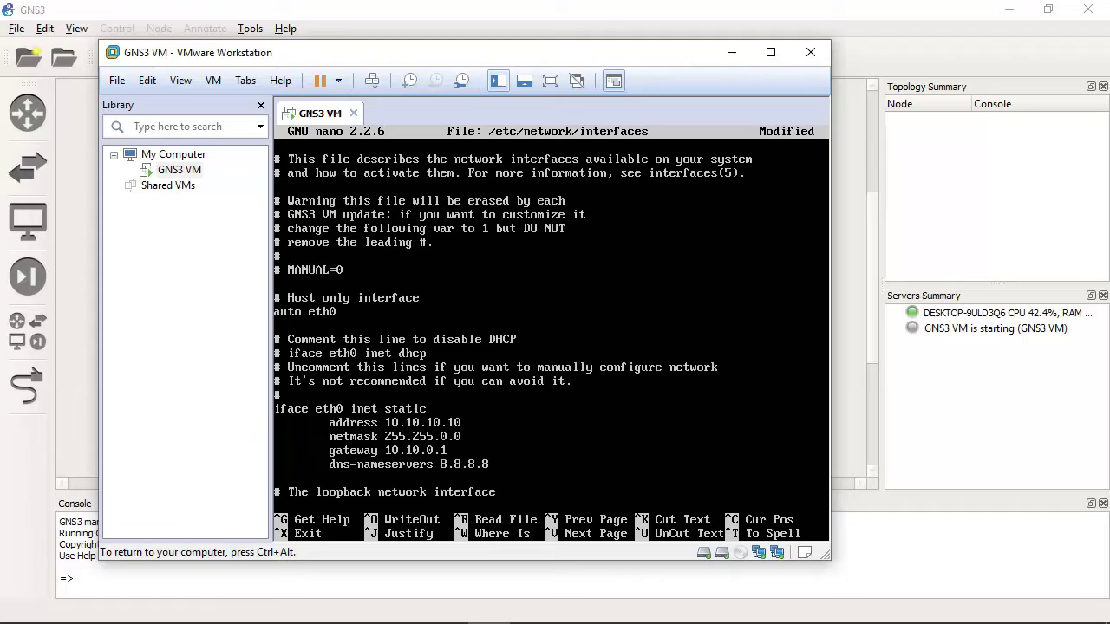
pyautogui.press('Right')
pyautogui.press('Right')
pyautogui.press('Right')
# Note 10.10.10.10 and 255.255.0.0 on two lines in Notepad.
pyautogui.hotkey('ctrl', 'alt')
pyautogui.hotkey('alt', 'Tab')
pyautogui.write('10.10.10.10 ')
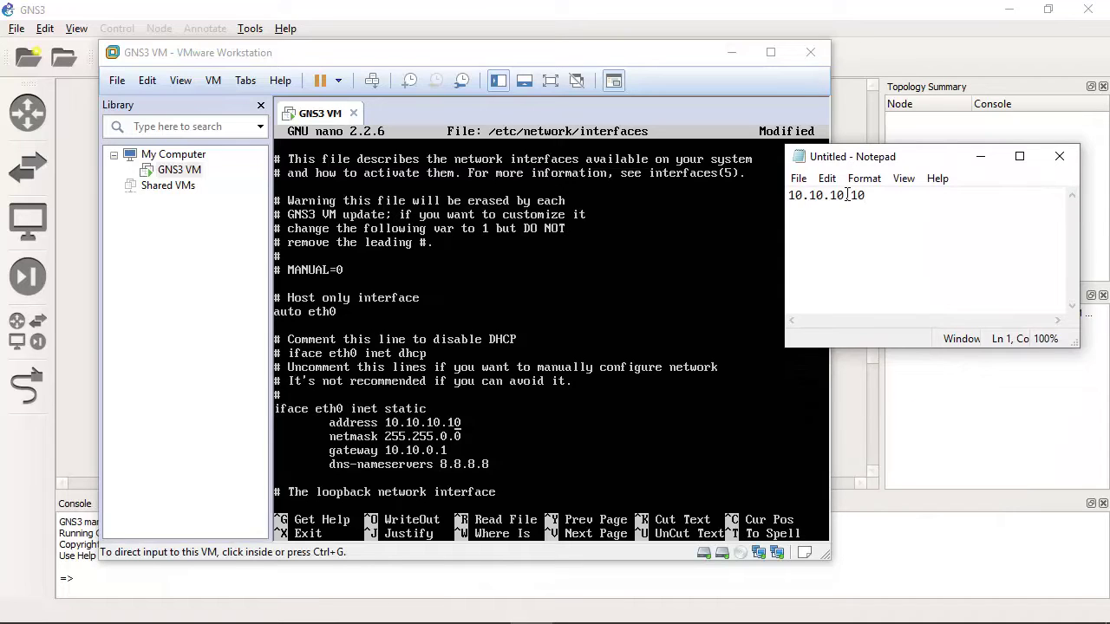
pyautogui.write('255.255.0.0')
pyautogui.moveTo(795, 211); pyautogui.dragTo(873, 211)
pyautogui.click(872, 212)
pyautogui.moveTo(867, 211); pyautogui.dragTo(789, 195)
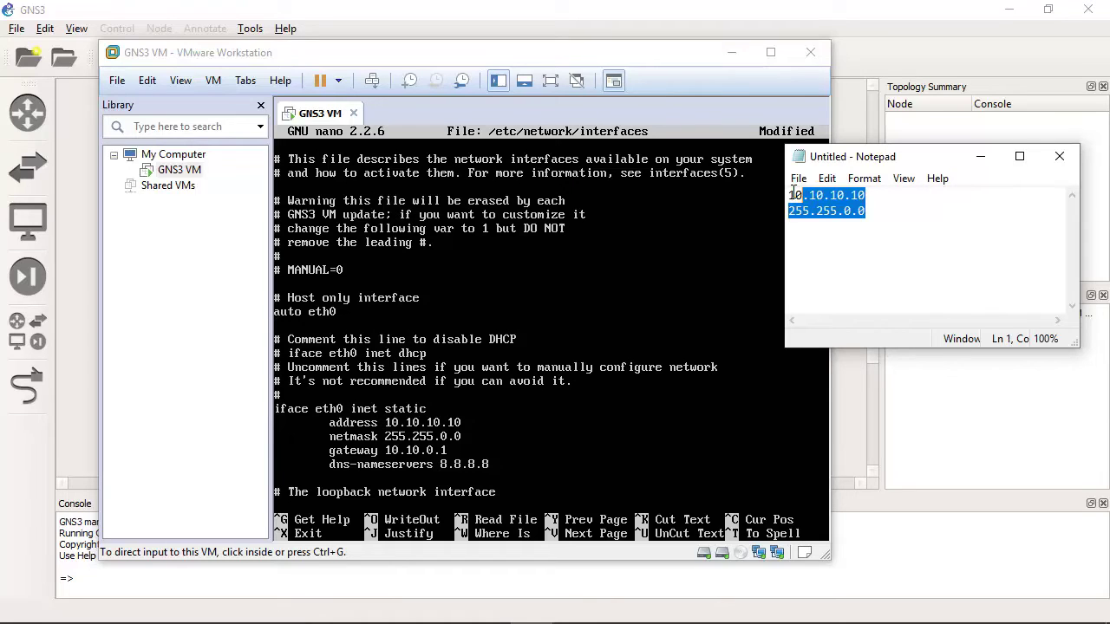
pyautogui.click(865, 214)
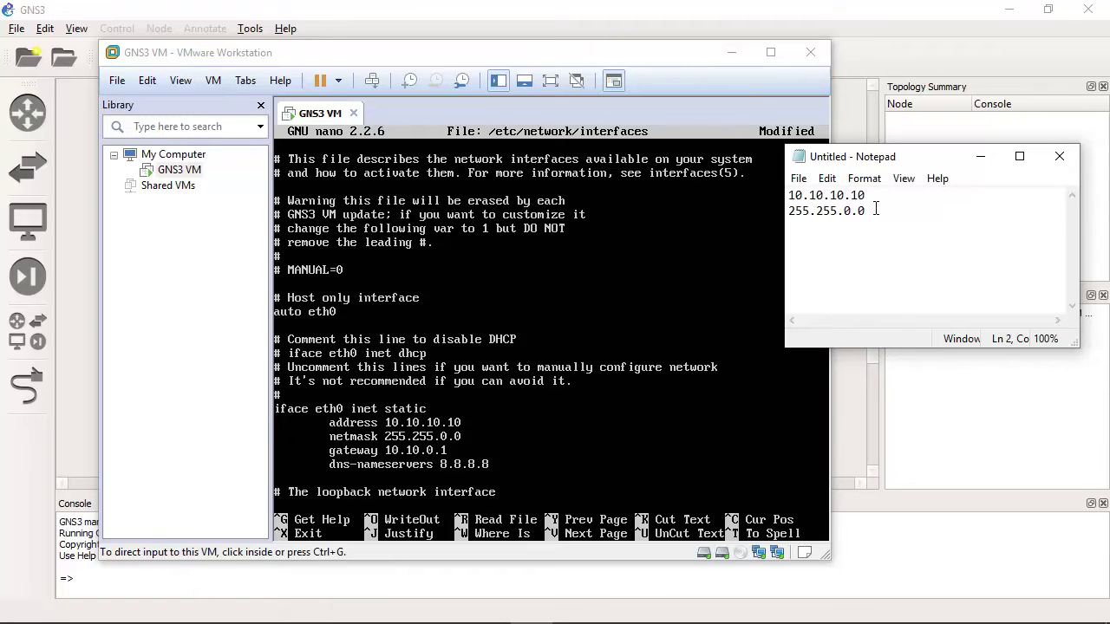
# Move the Notepad note to the upper right, beside the VM console.
pyautogui.moveTo(856, 158); pyautogui.dragTo(922, 145)
pyautogui.hotkey('ctrl', 'a')
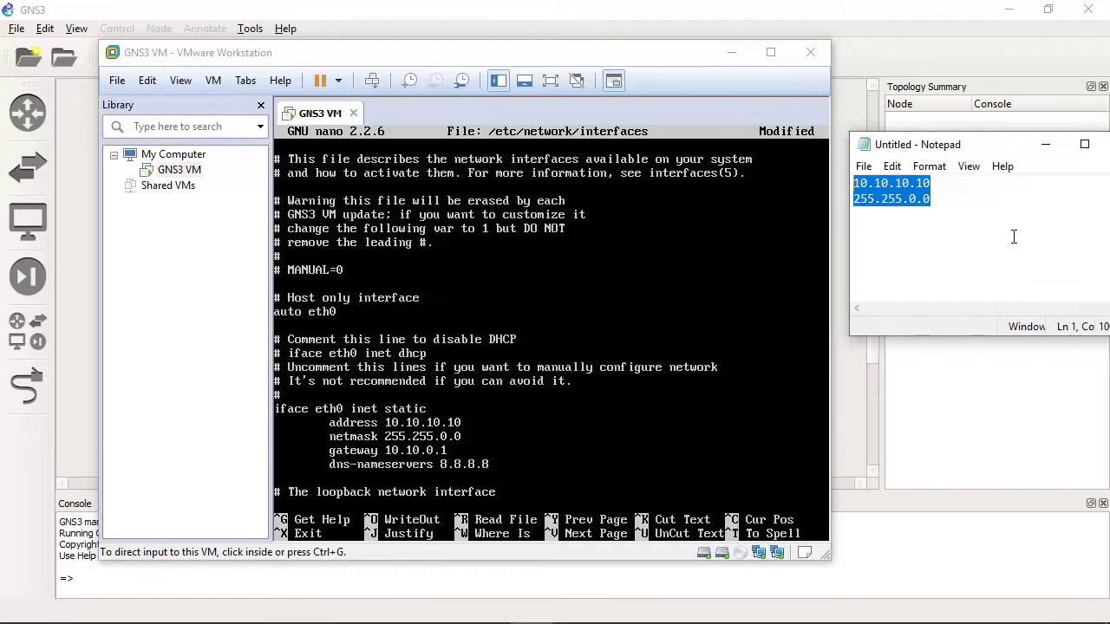
pyautogui.click(1014, 237)
pyautogui.click(614, 49)
pyautogui.hotkey('ctrl', 'g')
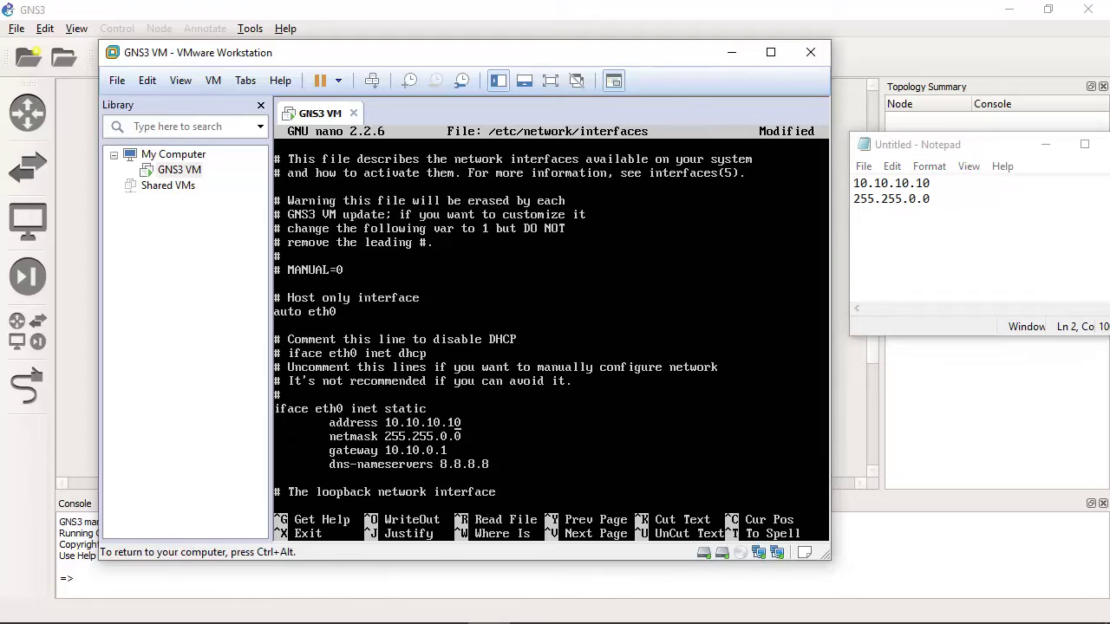
pyautogui.hotkey('ctrl', 'alt')
# Save the interfaces file in nano and exit, letting the VM reboot to IP 10.10.10.10.
pyautogui.hotkey('ctrl', 'g')
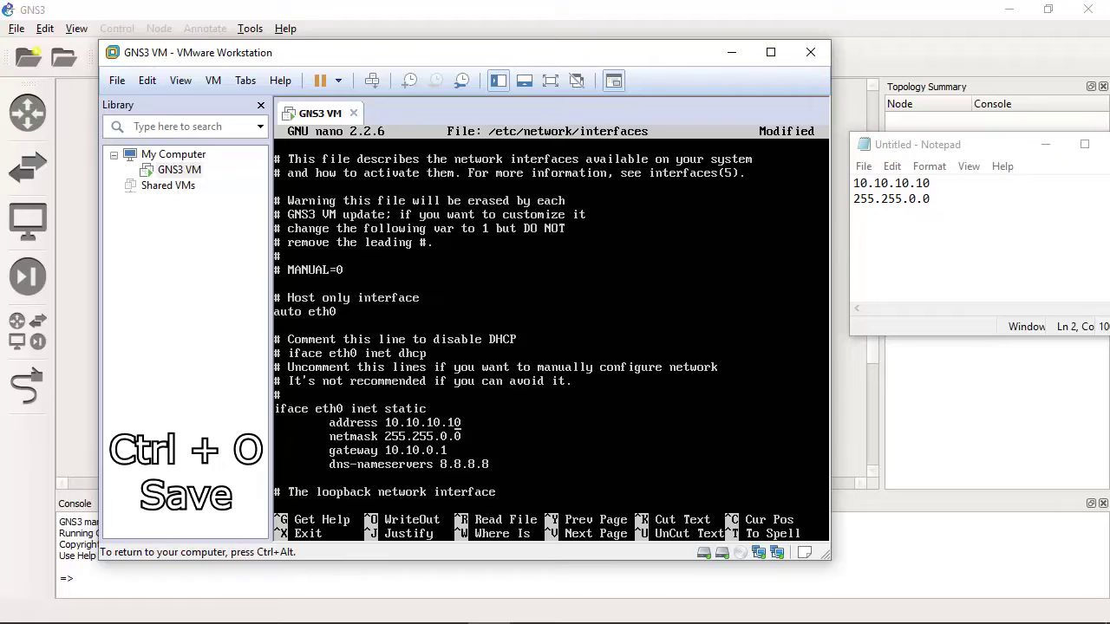
pyautogui.hotkey('ctrl', 'o')
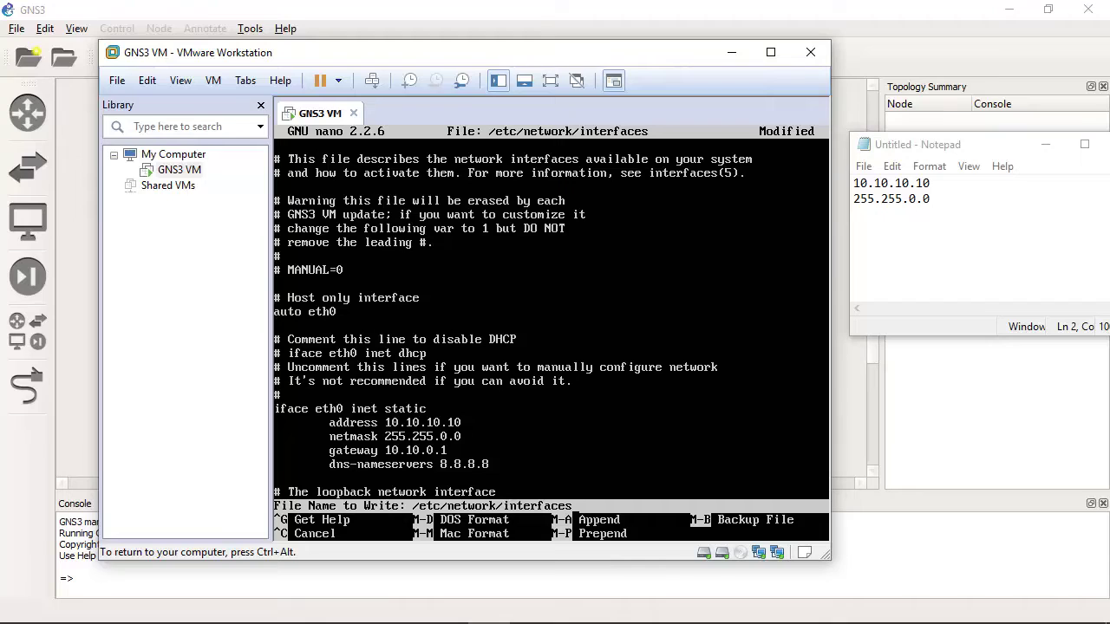
pyautogui.press('Return')
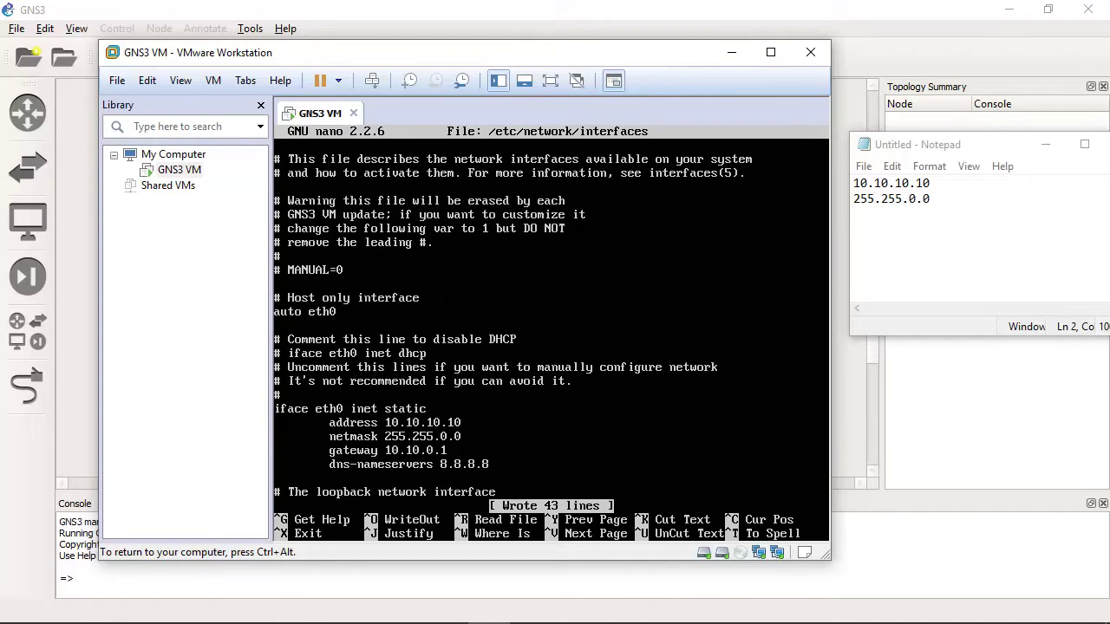
pyautogui.hotkey('ctrl', 'x')
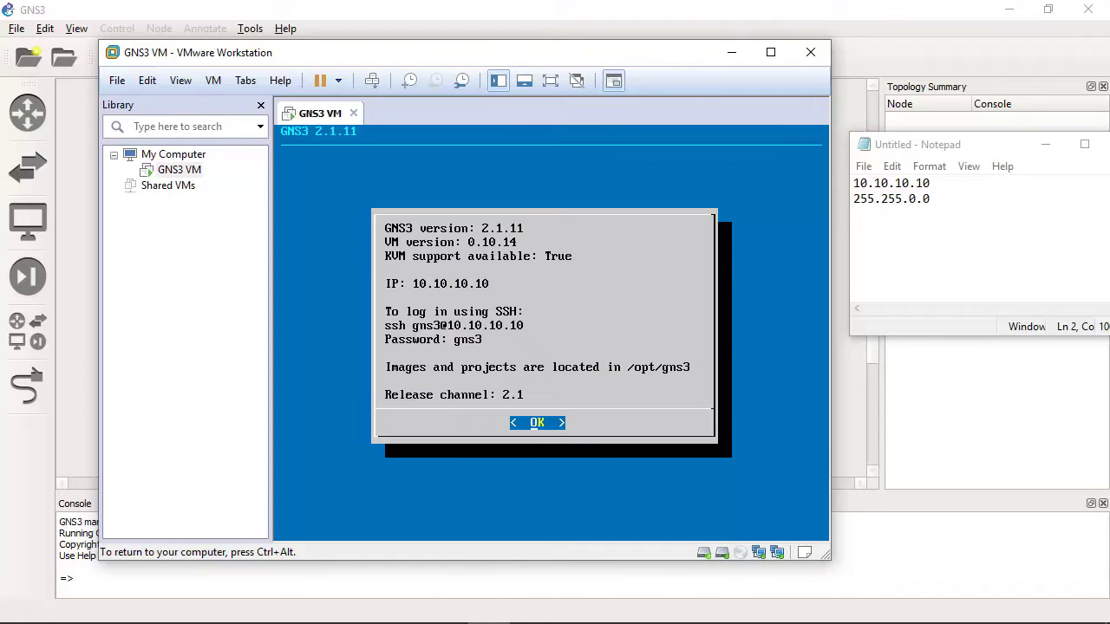
pyautogui.hotkey('ctrl', 'alt')
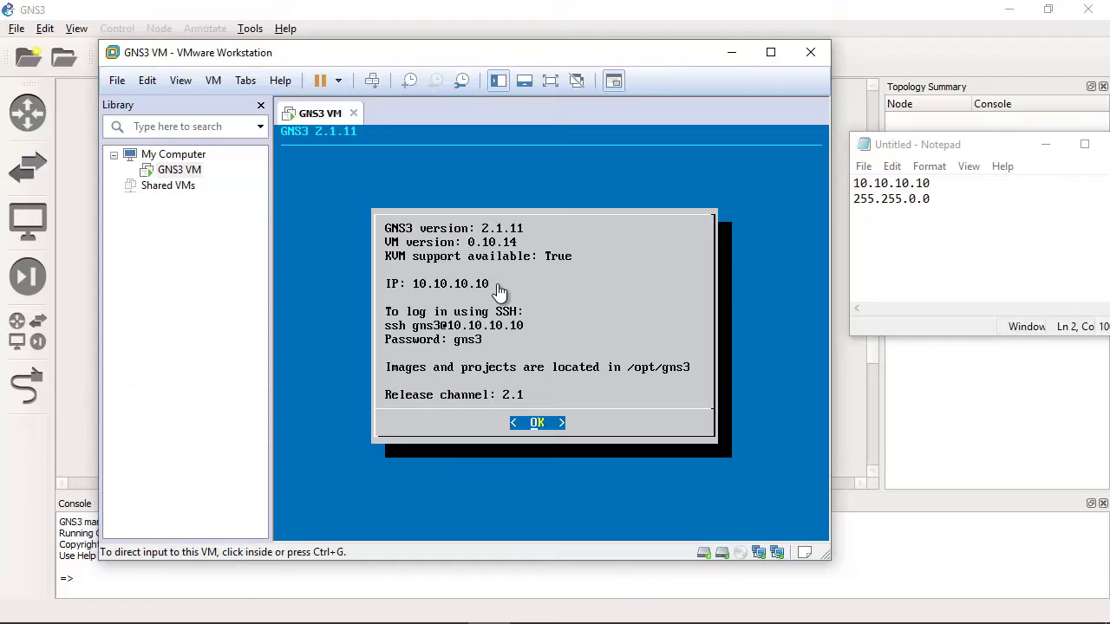
pyautogui.moveTo(960, 221); pyautogui.dragTo(834, 185)
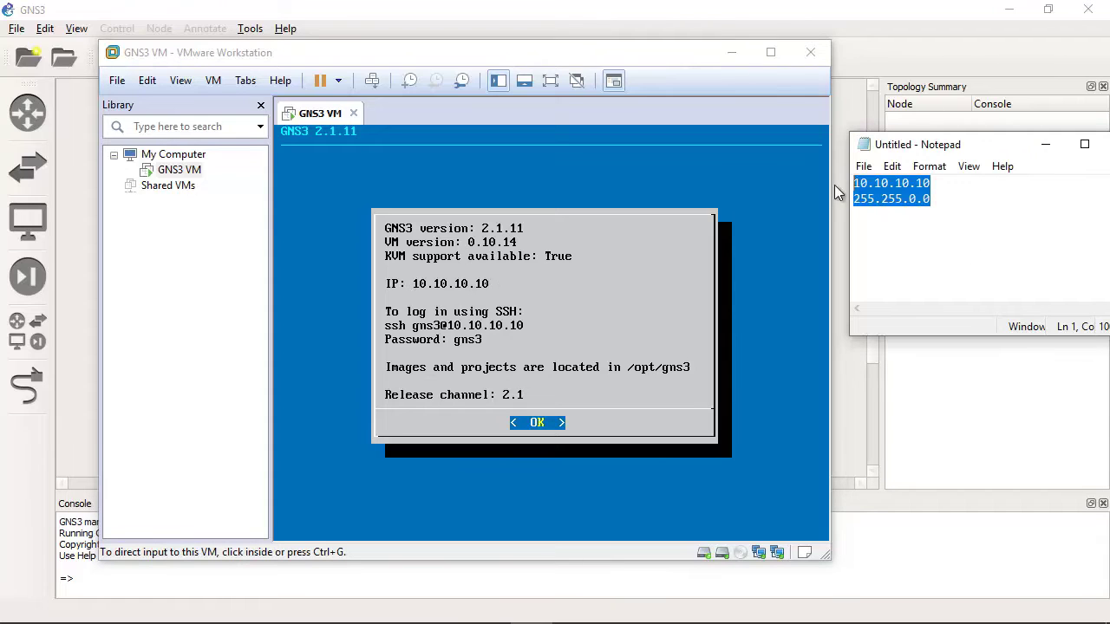
# In the GNS3 VM settings, change Network Adapter from Host-only to Custom (VMnet0).
pyautogui.rightClick(184, 174)
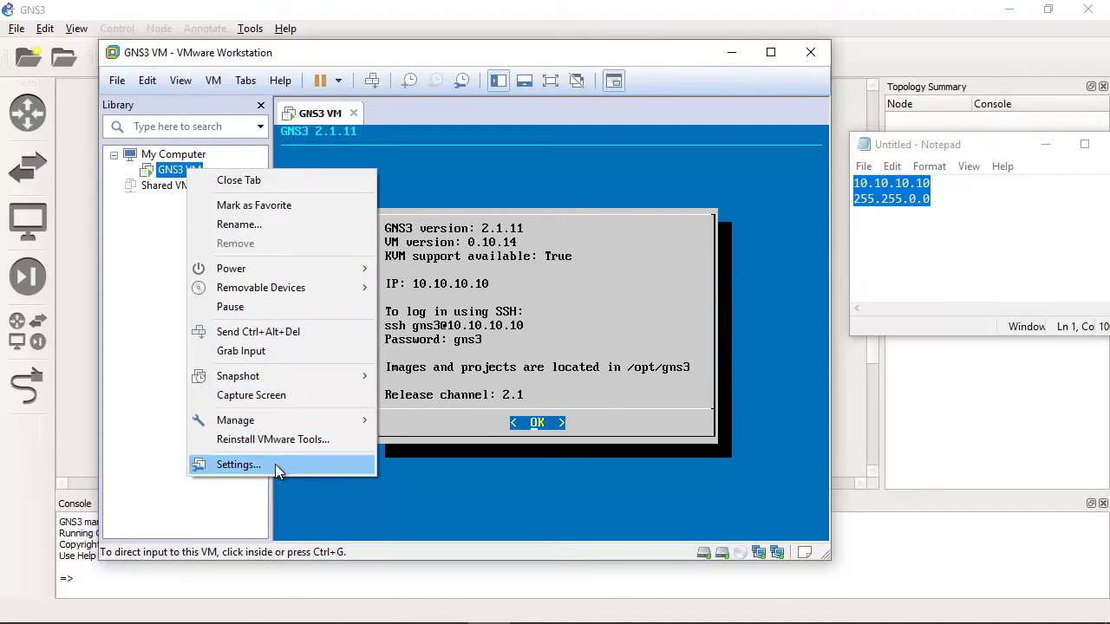
pyautogui.click(238, 465)
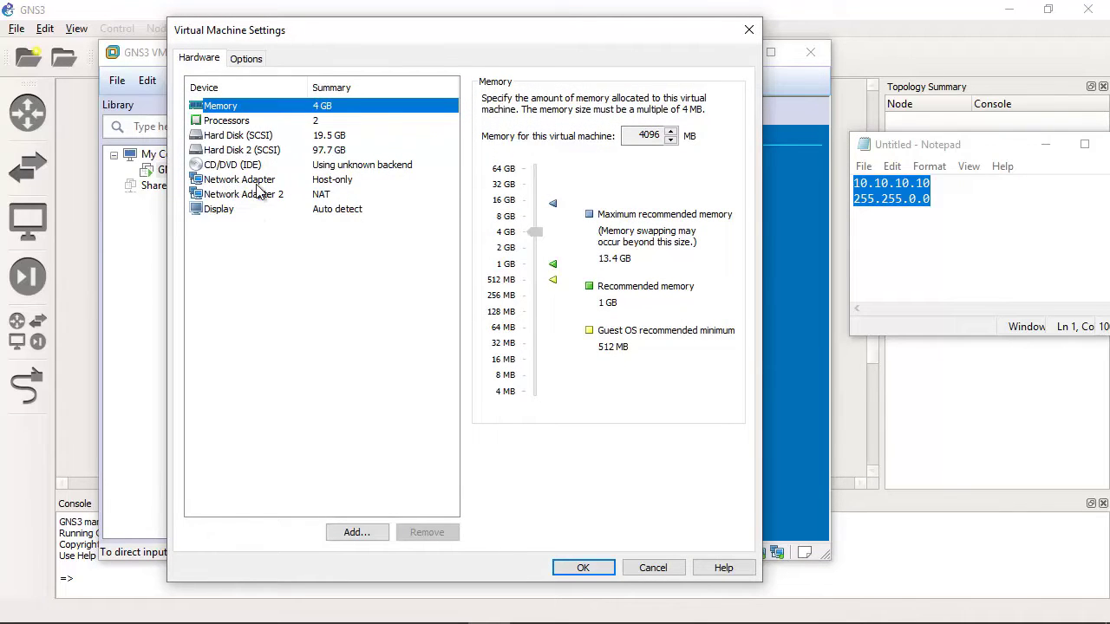
pyautogui.click(255, 184)
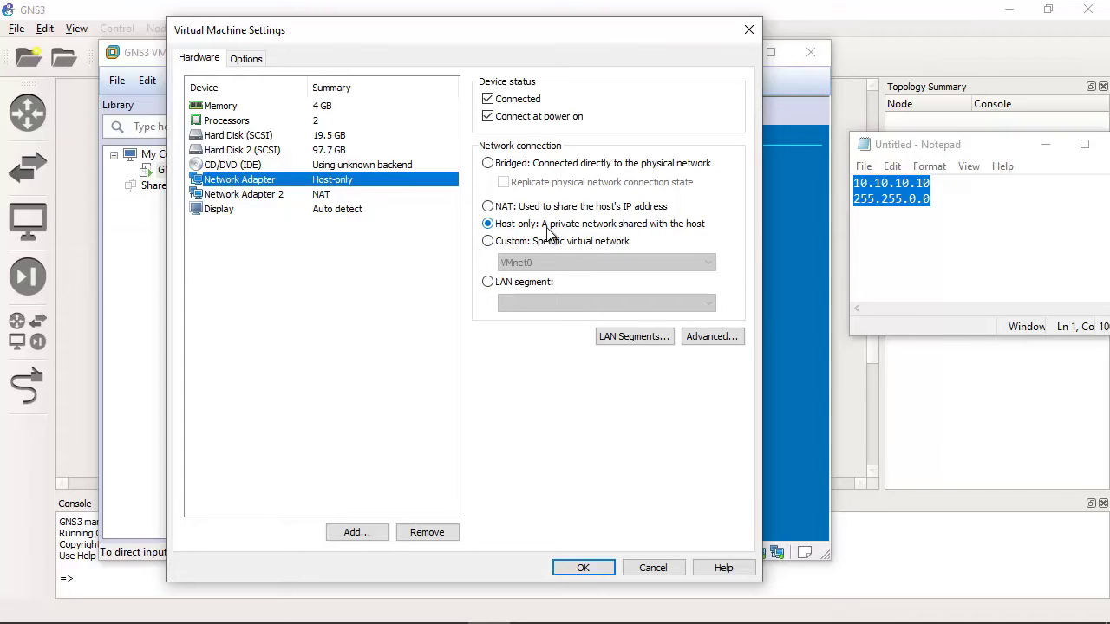
pyautogui.click(489, 243)
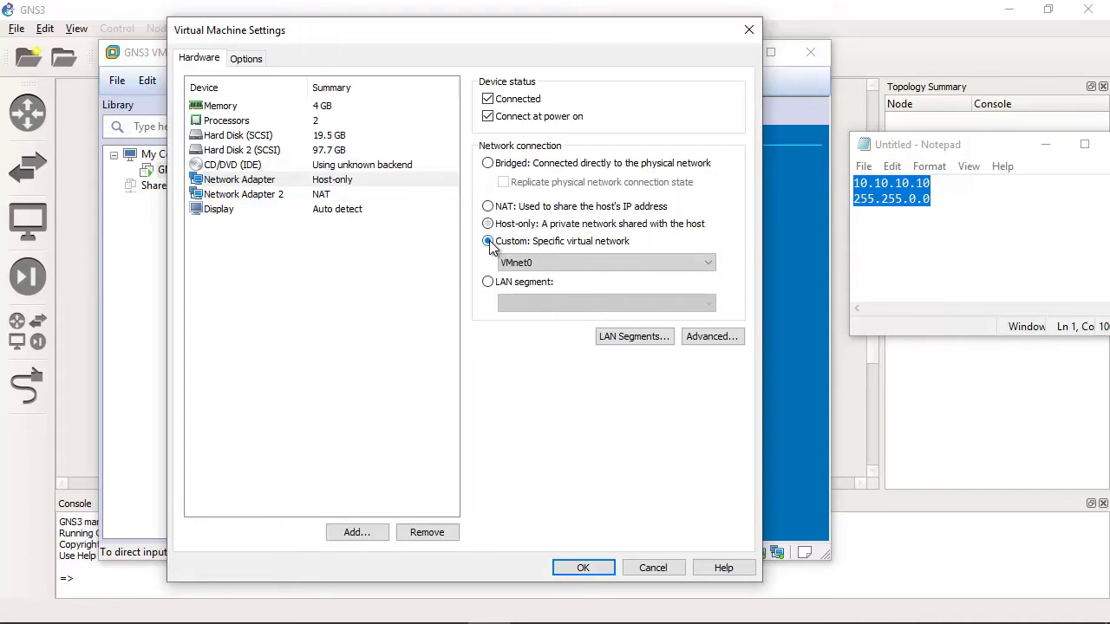
pyautogui.click(631, 260)
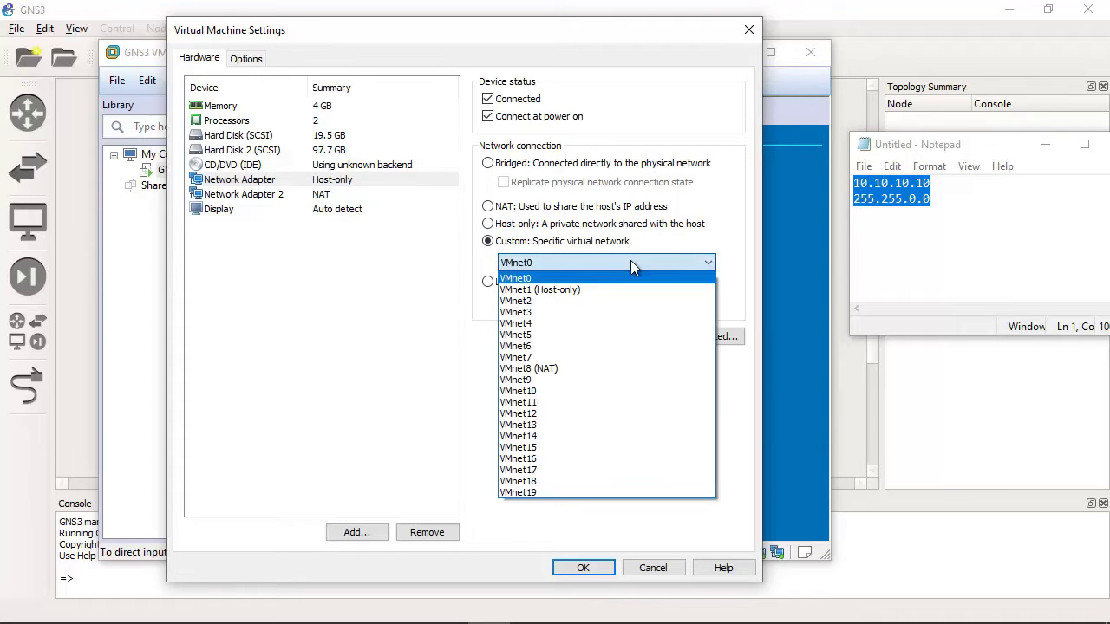
pyautogui.click(598, 260)
pyautogui.click(597, 260)
pyautogui.click(597, 259)
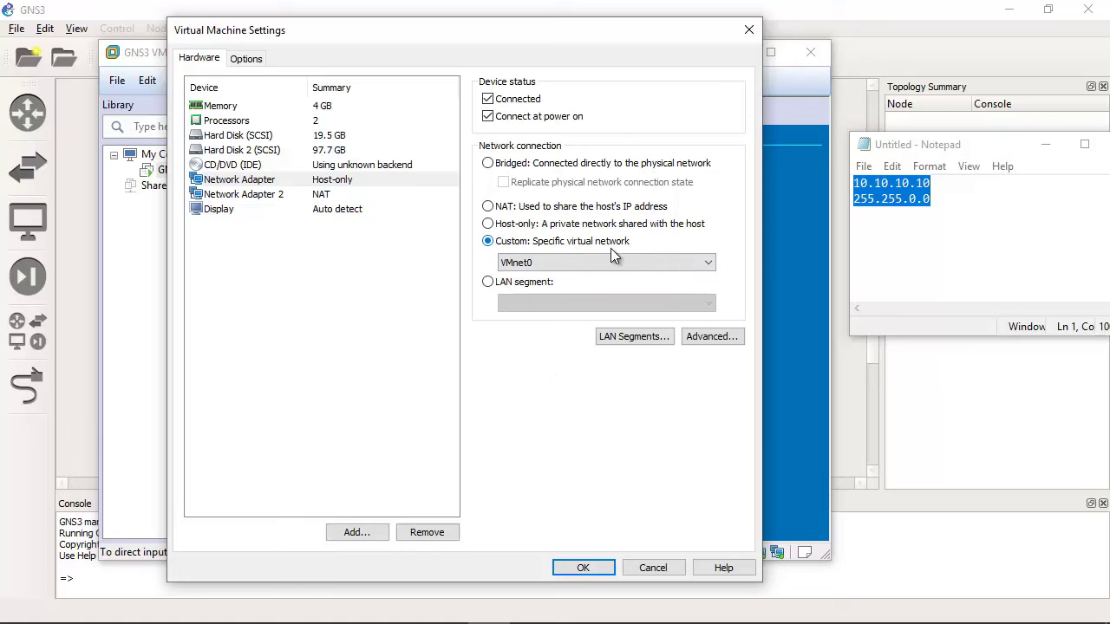
# Open Network Connections via Network & Internet settings > Ethernet and inspect VMnet1 and VMnet8.
pyautogui.moveTo(472, 623)
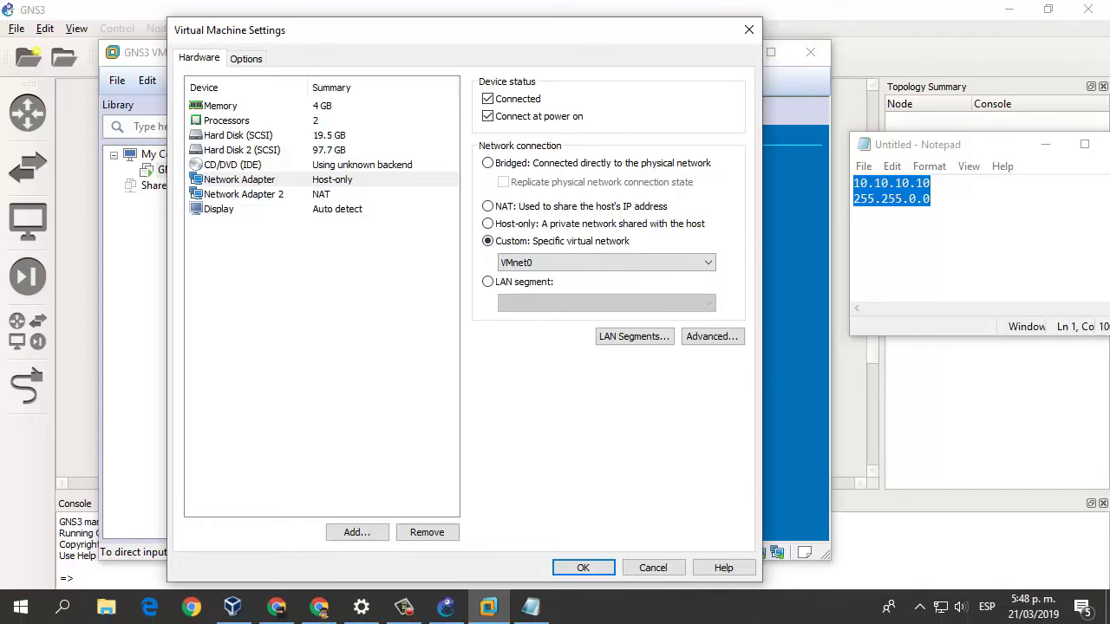
pyautogui.rightClick(941, 607)
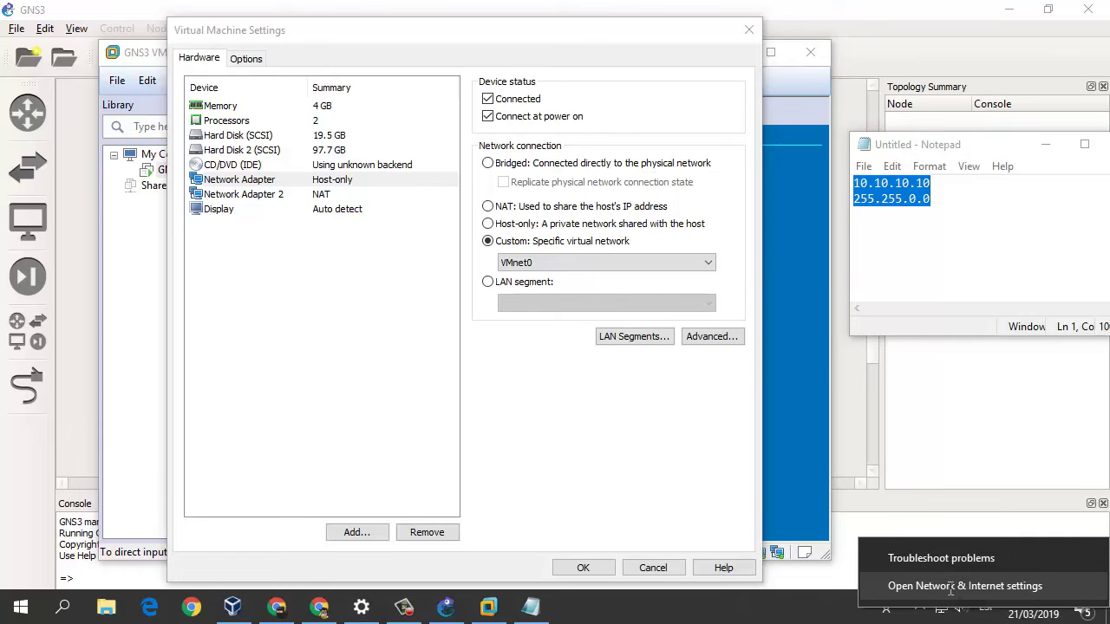
pyautogui.click(951, 587)
pyautogui.click(160, 293)
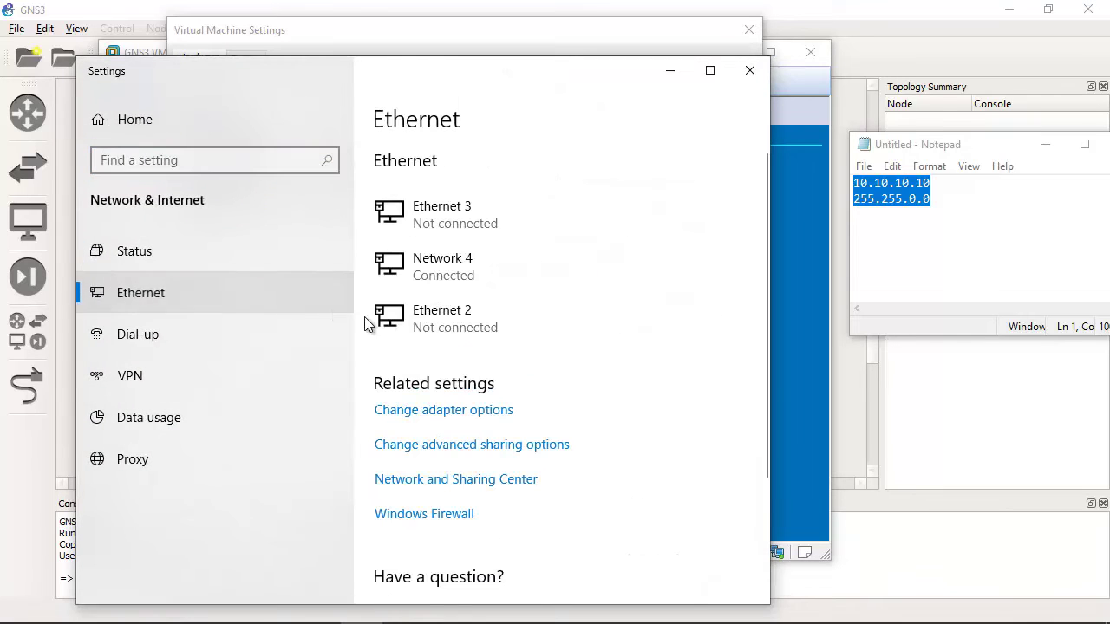
pyautogui.click(444, 412)
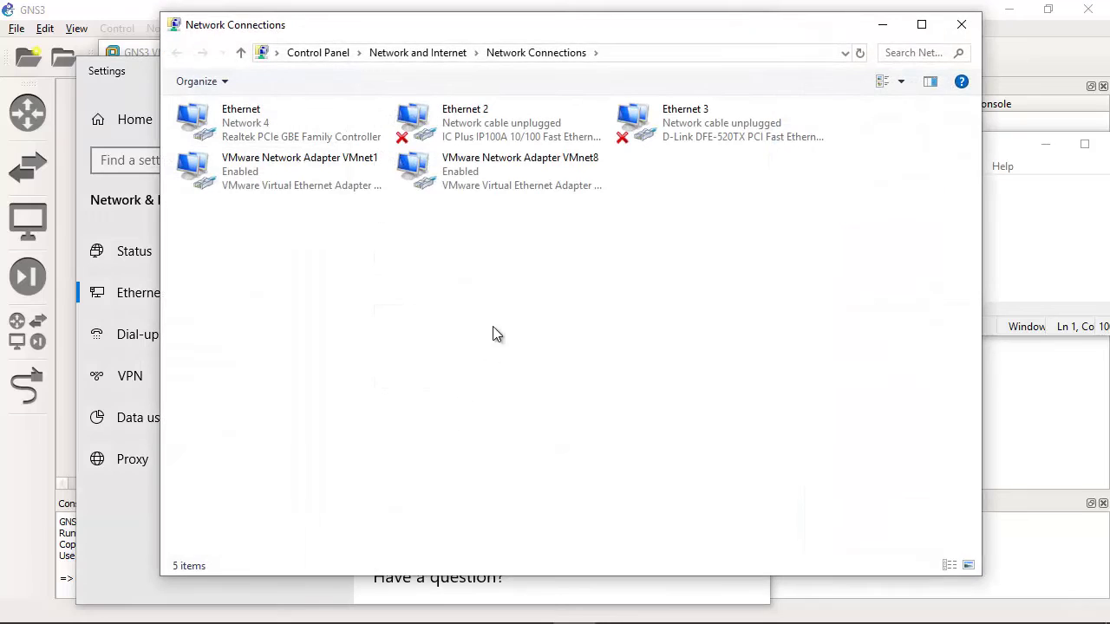
pyautogui.click(253, 171)
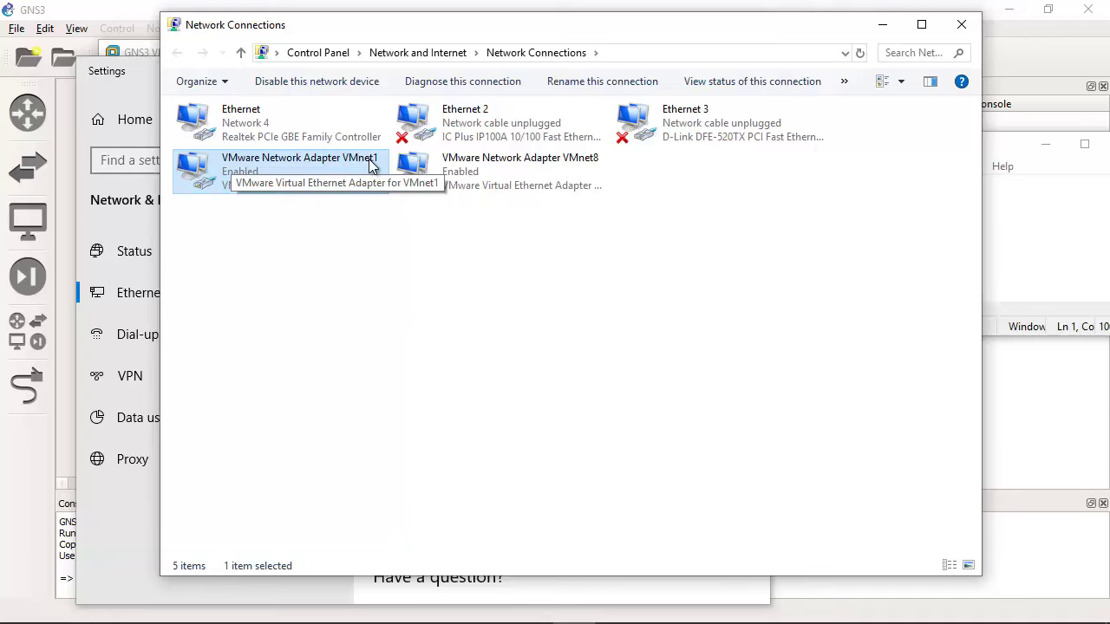
pyautogui.click(453, 167)
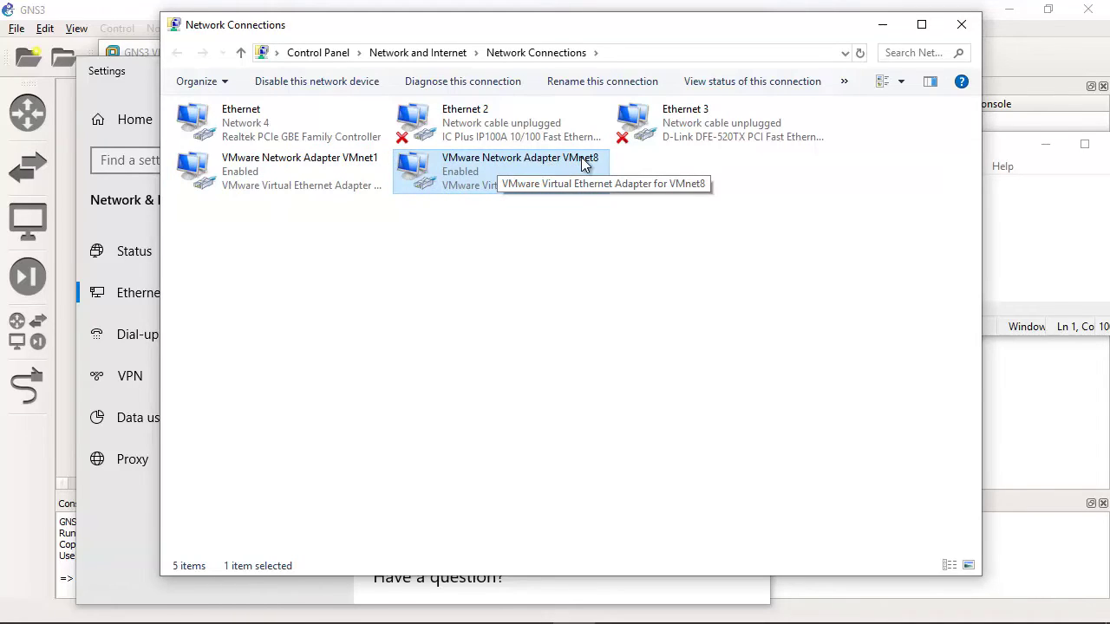
# Select VMnet1 (Host-only) as the GNS3 VM adapter's custom network and confirm with OK.
pyautogui.click(357, 166)
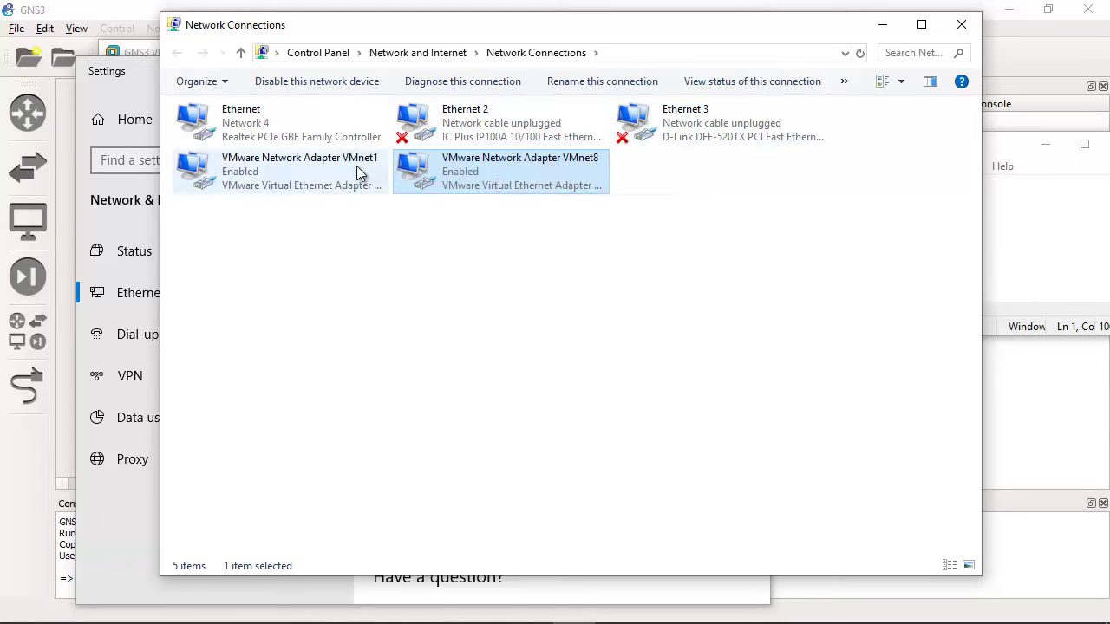
pyautogui.click(883, 24)
pyautogui.click(670, 70)
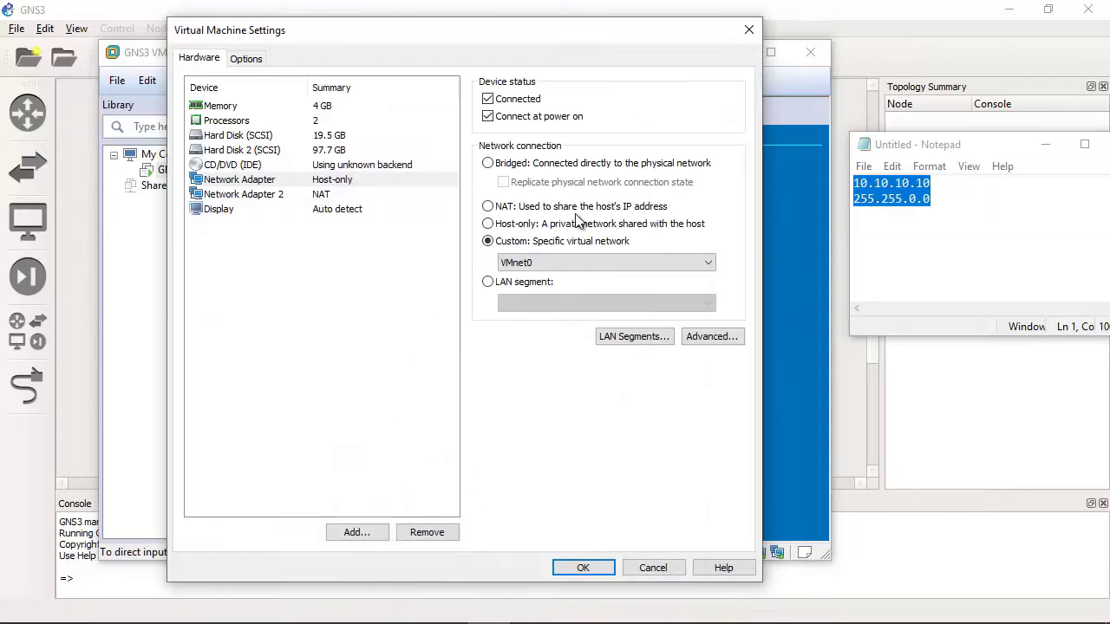
pyautogui.click(593, 264)
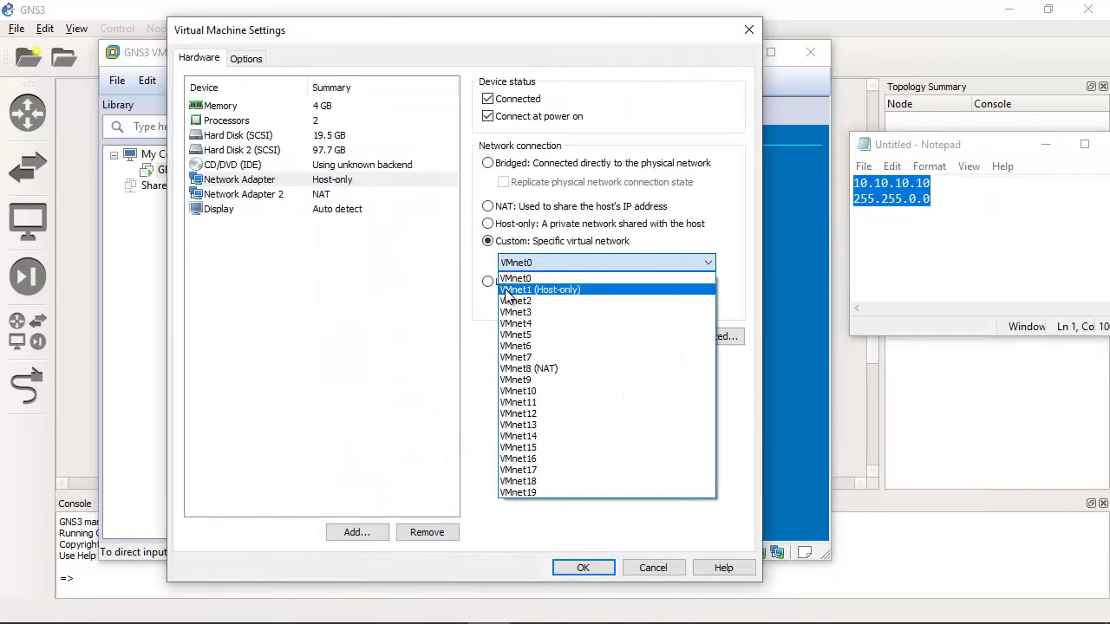
pyautogui.click(570, 289)
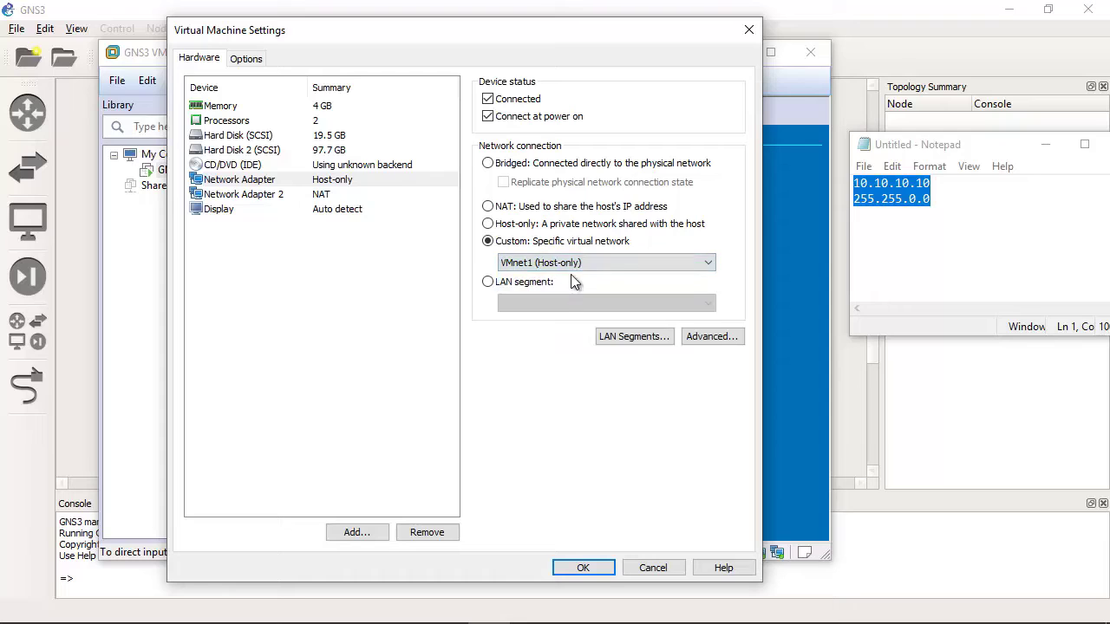
pyautogui.click(583, 568)
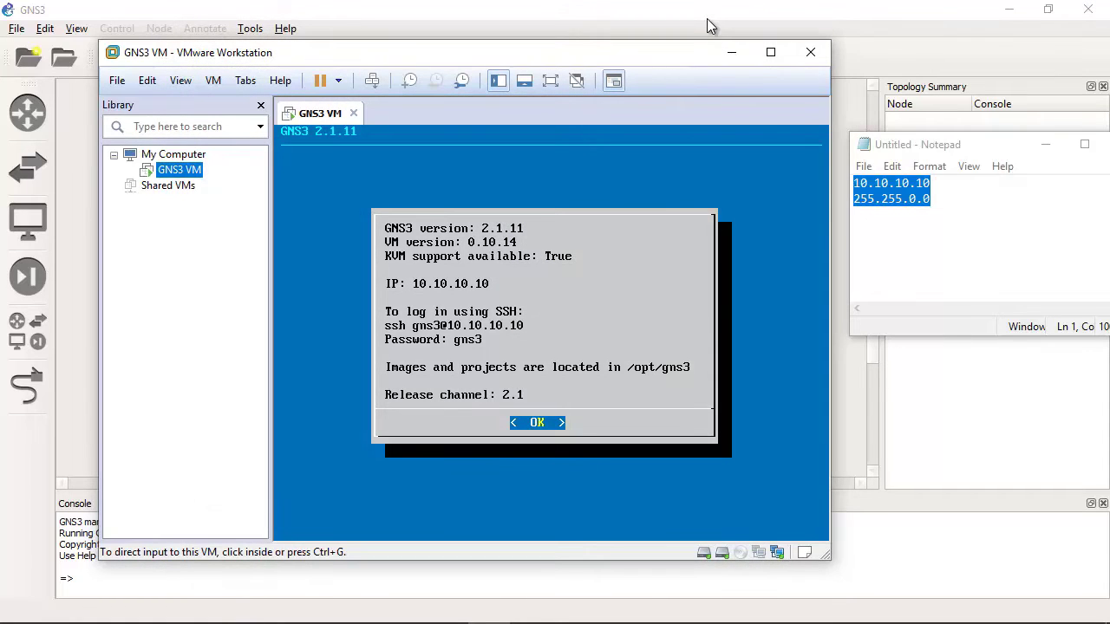
# Open the Internet Protocol Version 4 properties of VMware Network Adapter VMnet1.
pyautogui.click(531, 609)
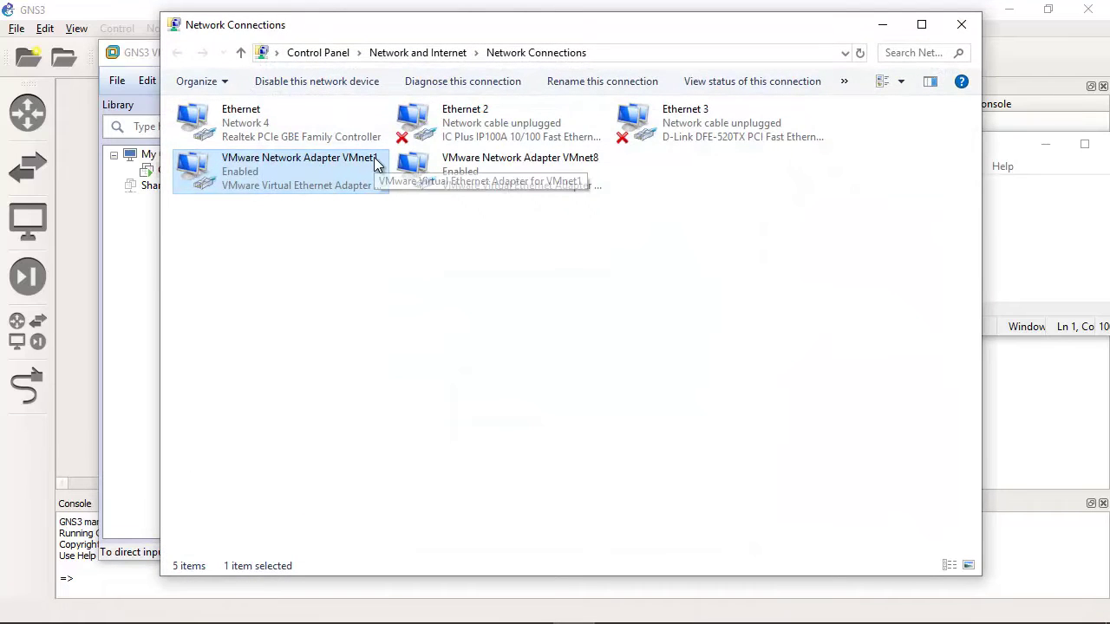
pyautogui.rightClick(277, 162)
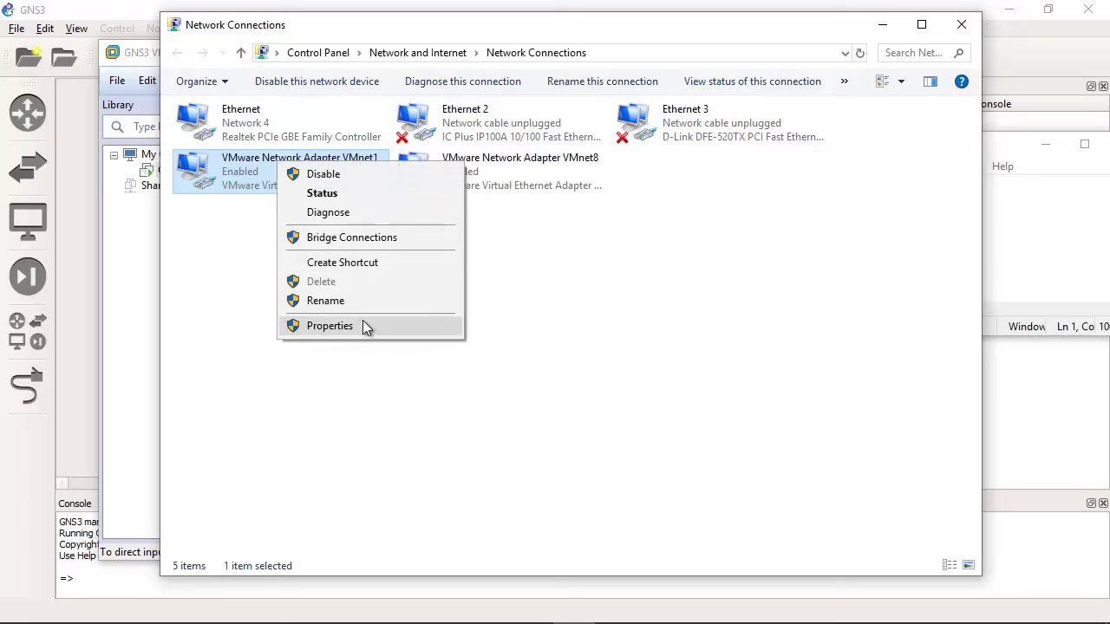
pyautogui.click(330, 326)
pyautogui.doubleClick(365, 282)
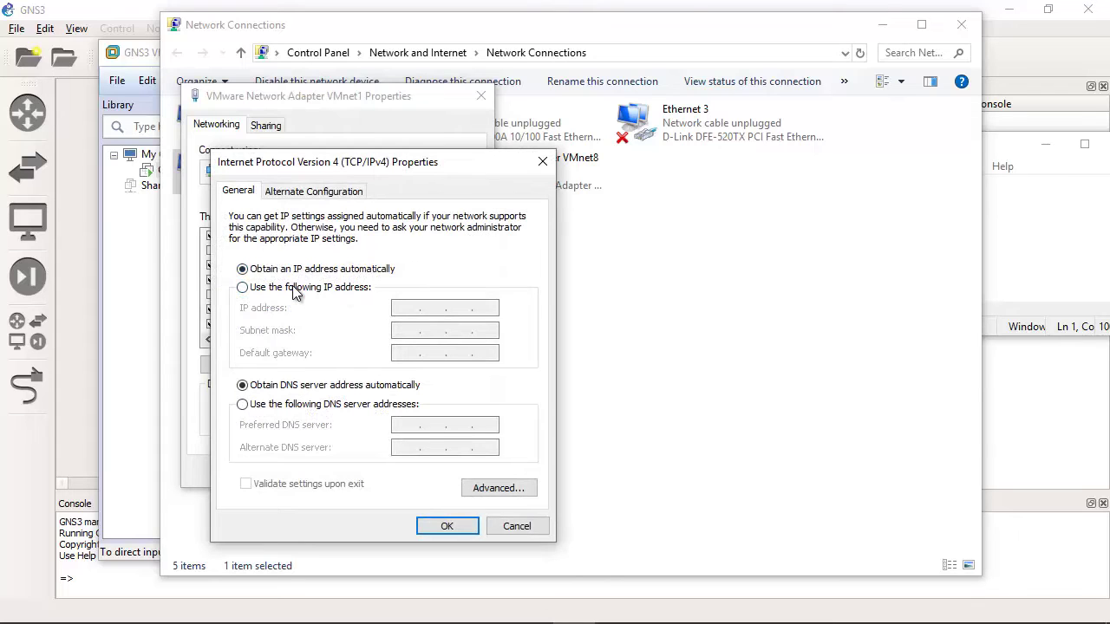
# Switch to a manual IP address and enter 10.10.10.111, using the Notepad note as reference.
pyautogui.click(274, 288)
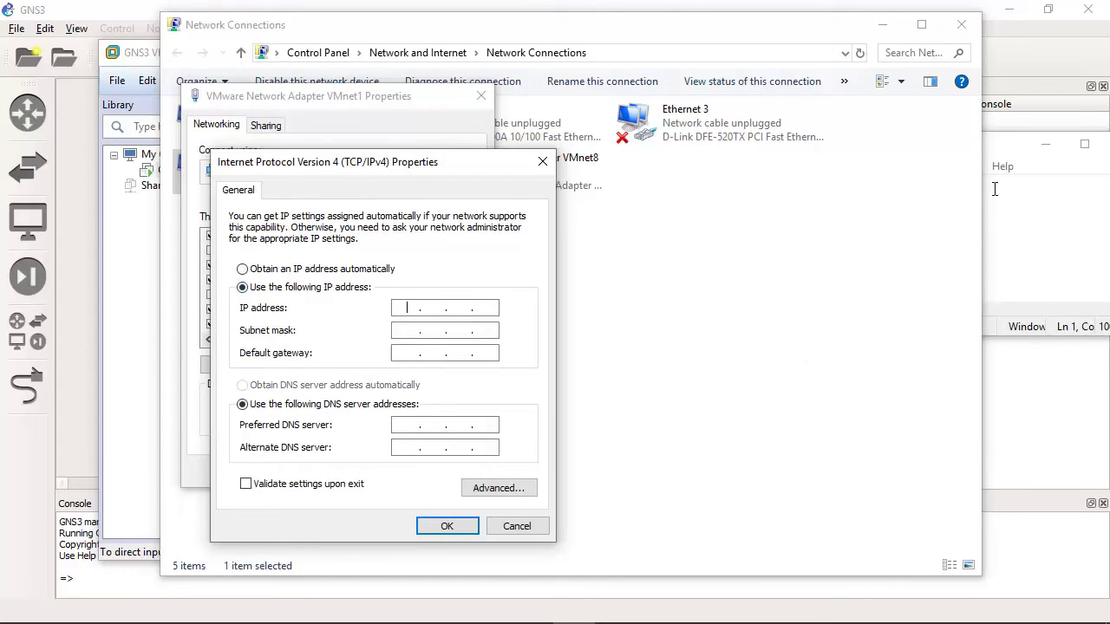
pyautogui.click(1017, 143)
pyautogui.moveTo(1016, 142); pyautogui.dragTo(650, 266)
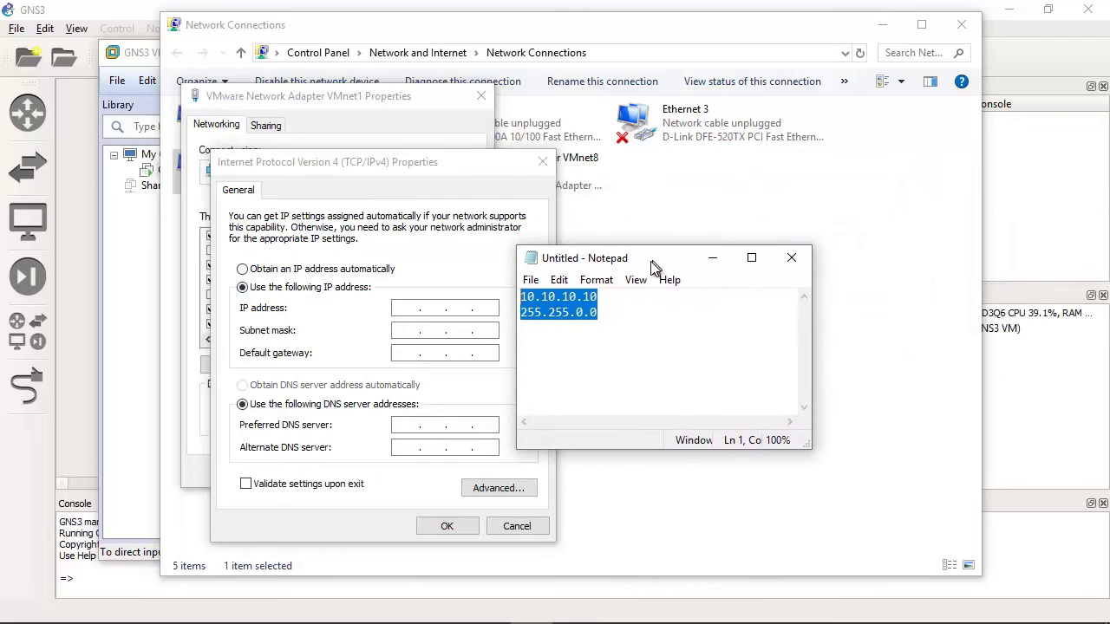
pyautogui.click(589, 313)
pyautogui.moveTo(607, 317); pyautogui.dragTo(513, 301)
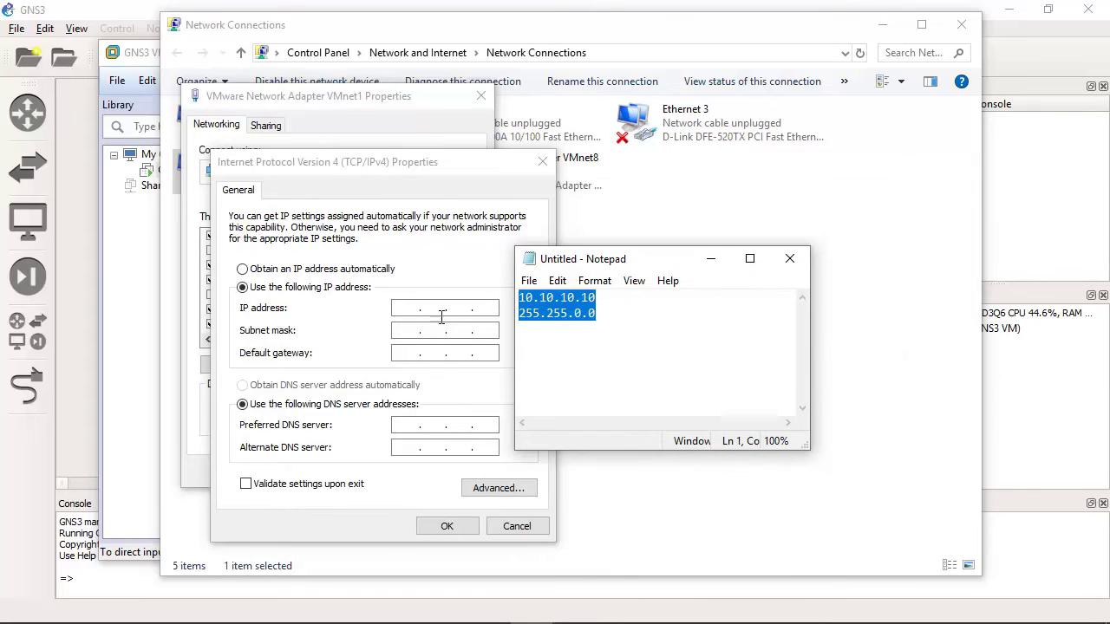
pyautogui.click(397, 309)
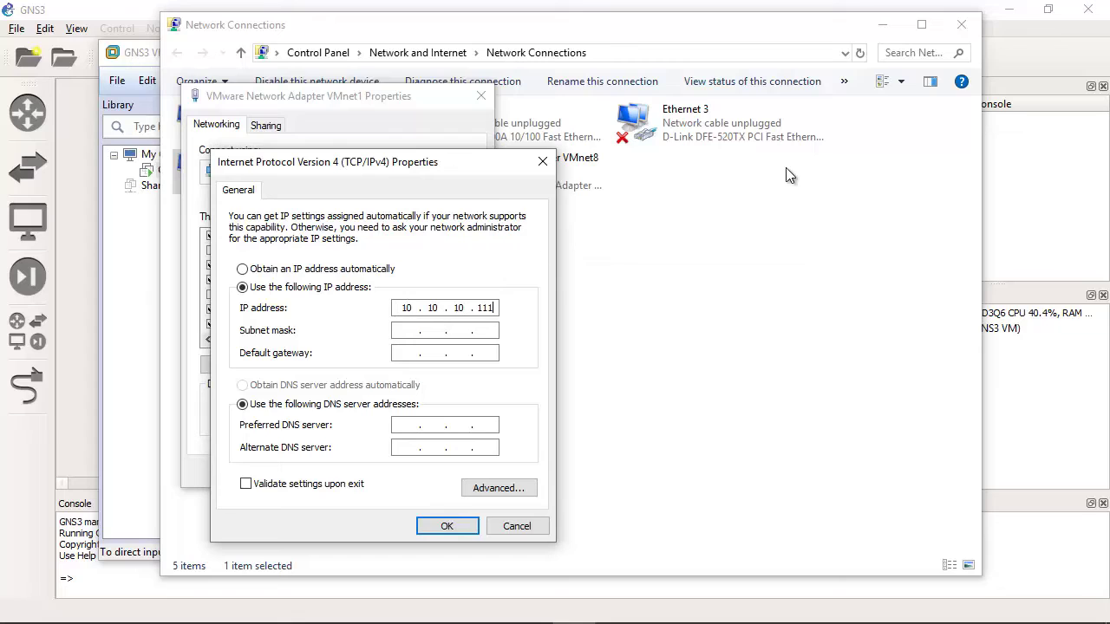
pyautogui.click(589, 613)
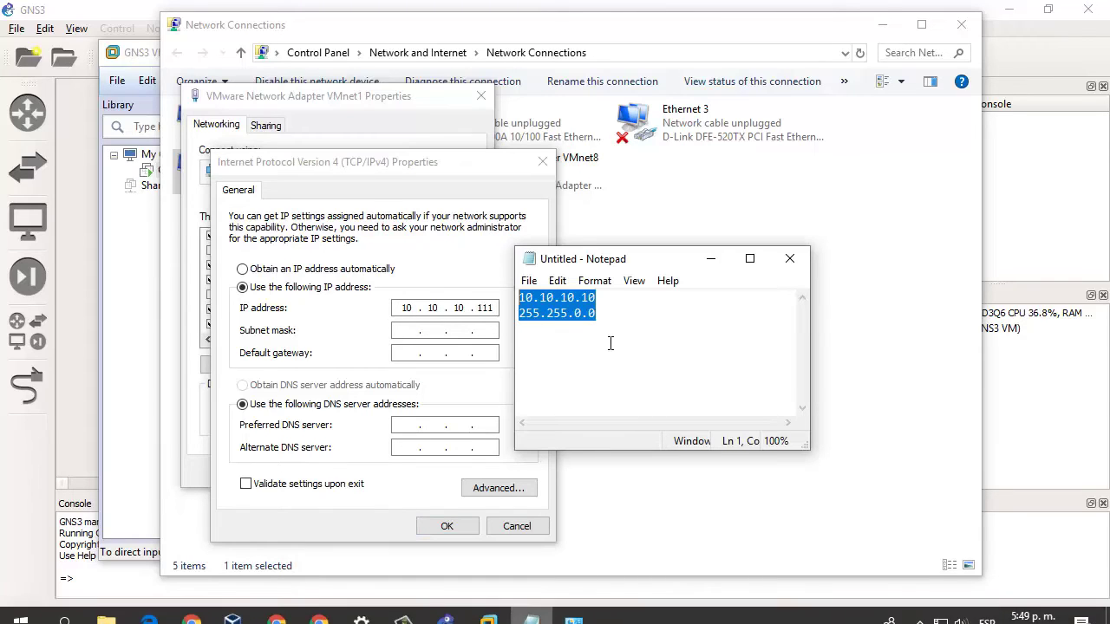
pyautogui.click(598, 299)
pyautogui.moveTo(598, 298); pyautogui.dragTo(515, 299)
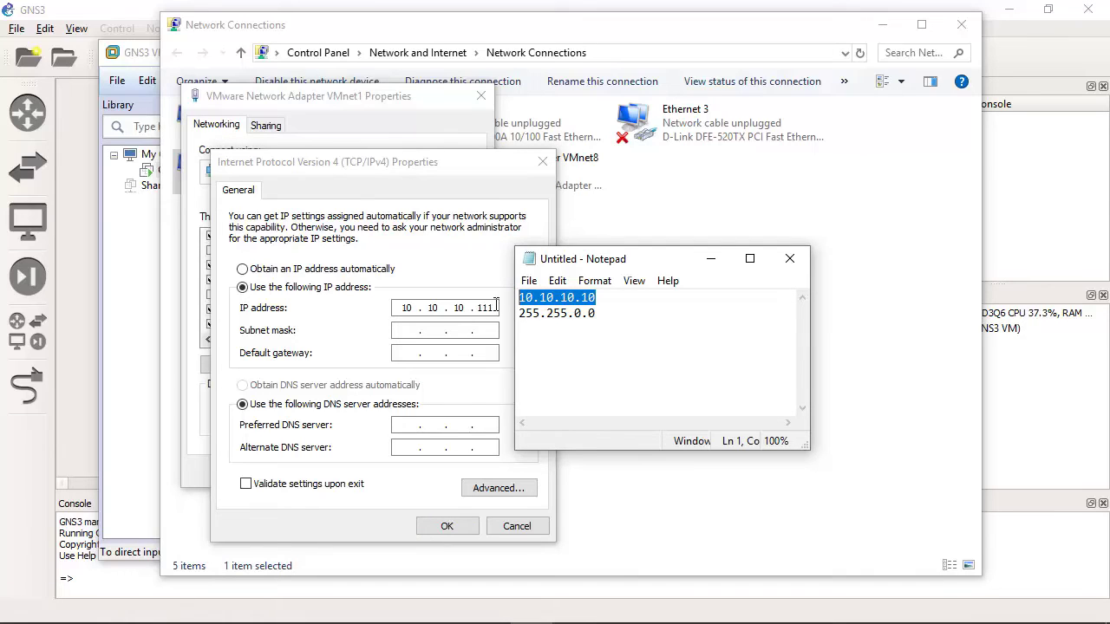
pyautogui.click(595, 299)
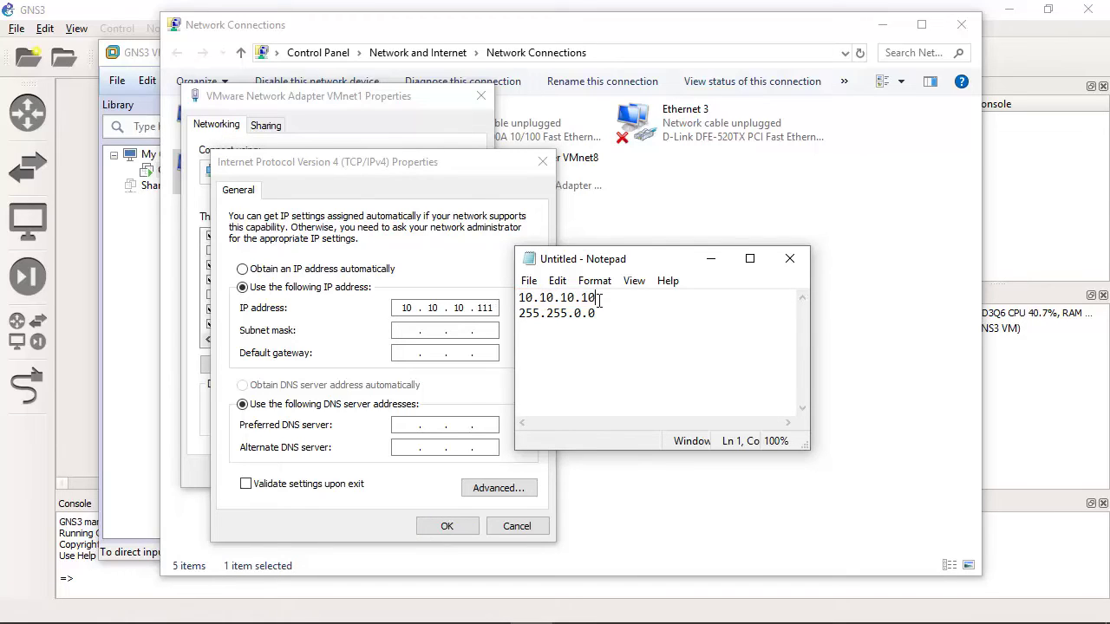
pyautogui.click(499, 309)
pyautogui.moveTo(496, 310); pyautogui.dragTo(478, 311)
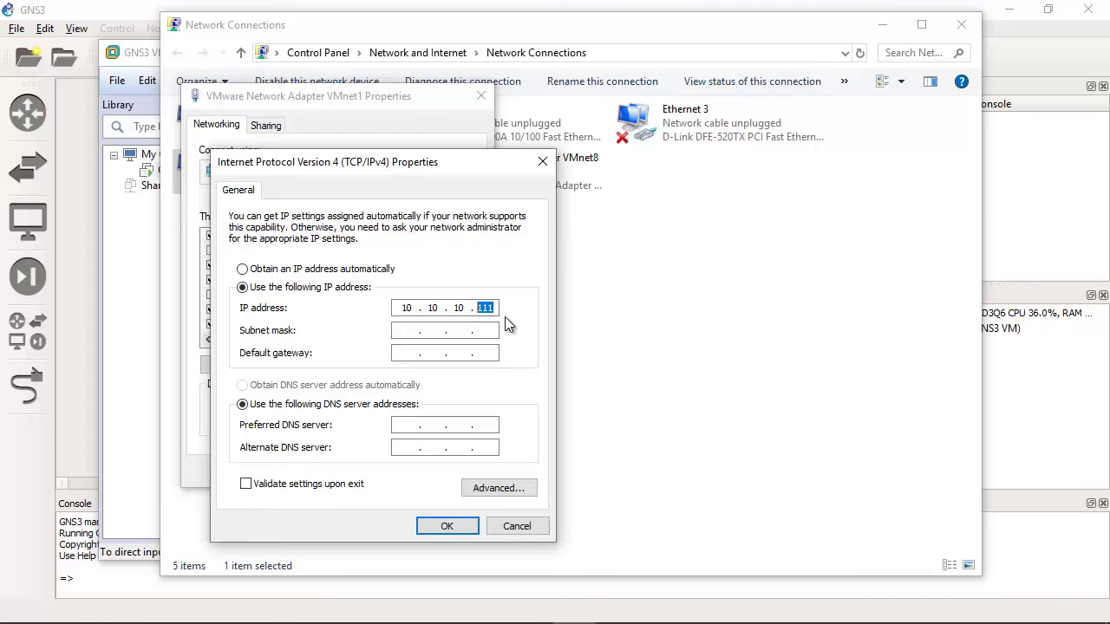
# Paste subnet mask 255.255.0.0 from the note and save both VMnet1 property dialogs.
pyautogui.click(536, 610)
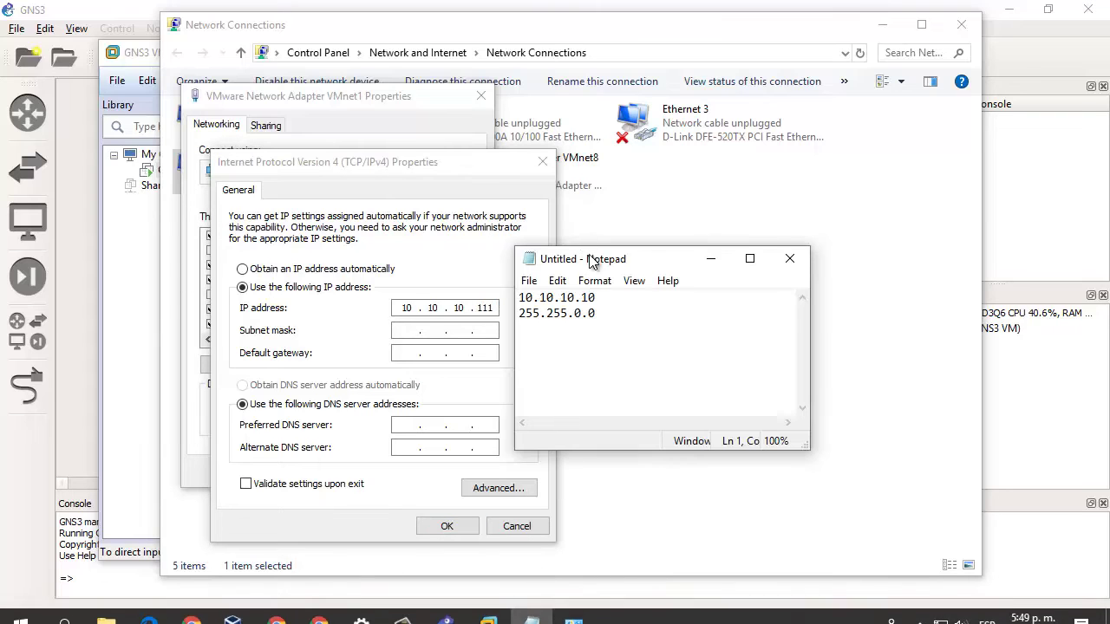
pyautogui.moveTo(579, 242); pyautogui.dragTo(679, 235)
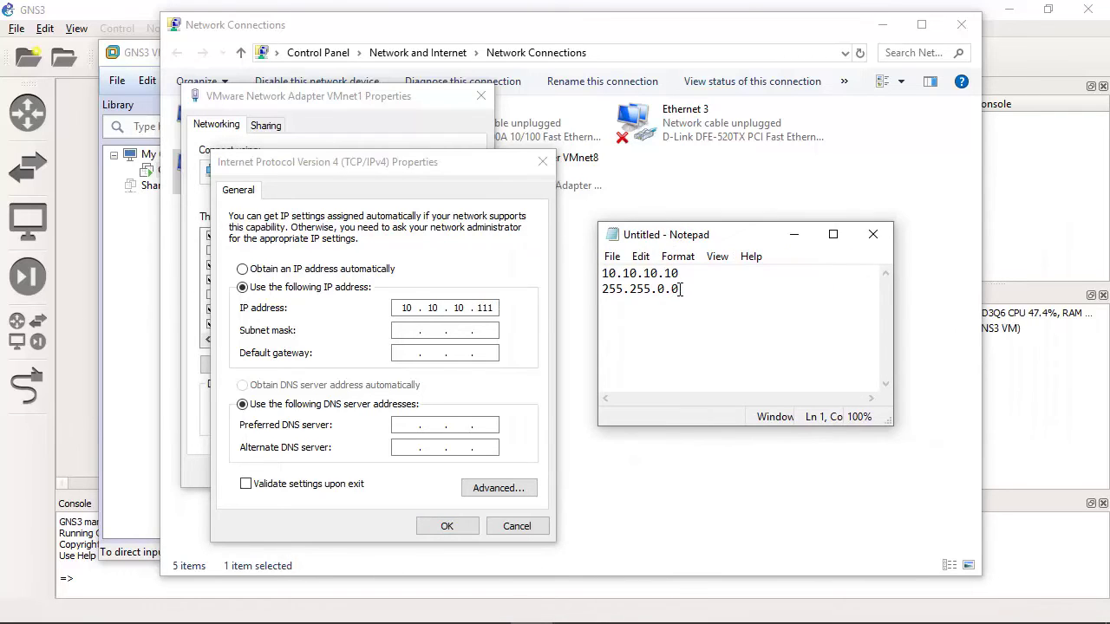
pyautogui.moveTo(681, 290); pyautogui.dragTo(717, 290)
pyautogui.hotkey('ctrl', 'c')
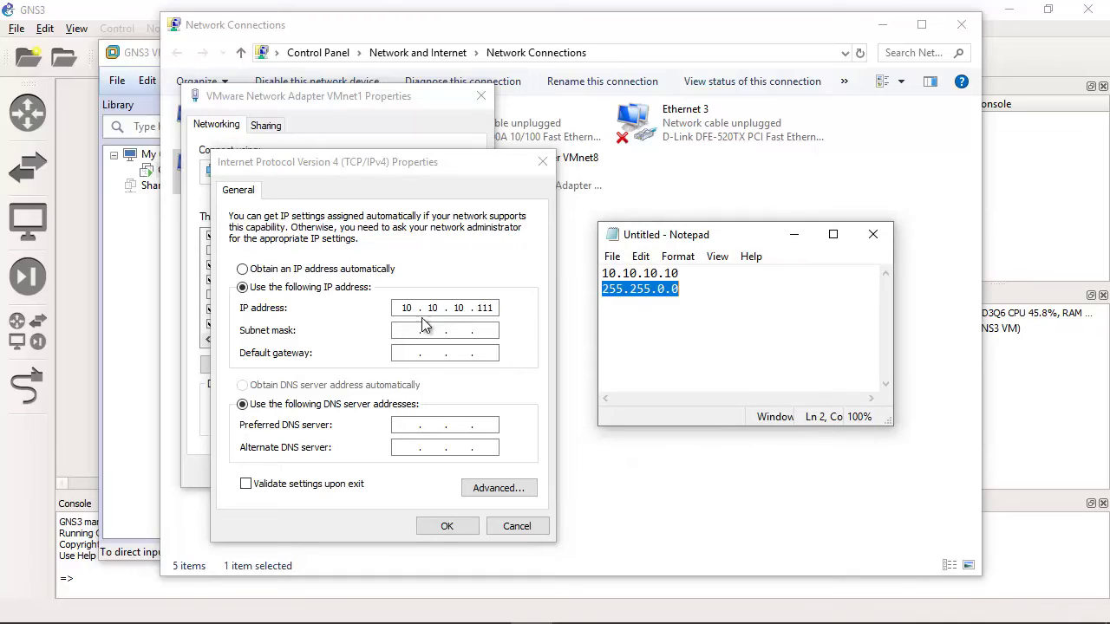
pyautogui.click(400, 329)
pyautogui.hotkey('ctrl', 'v')
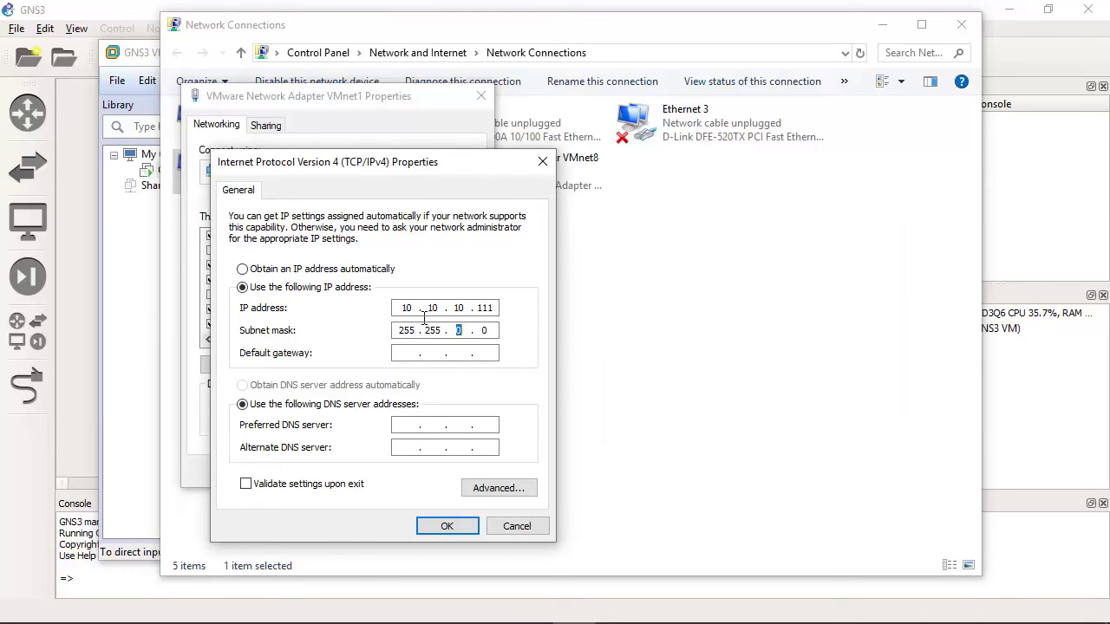
pyautogui.click(449, 528)
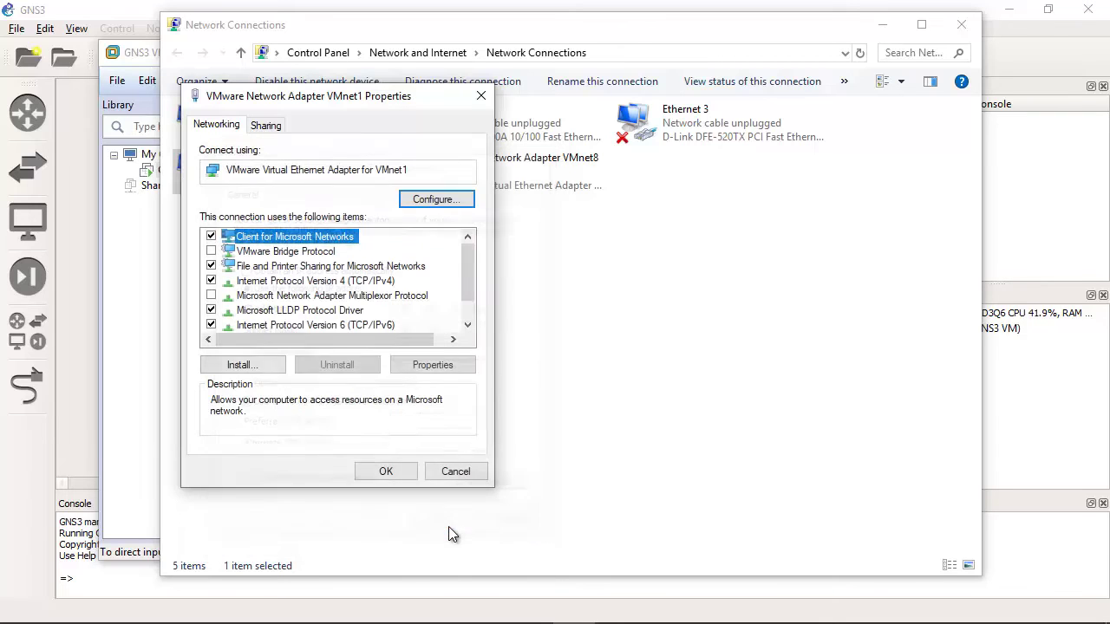
pyautogui.click(385, 473)
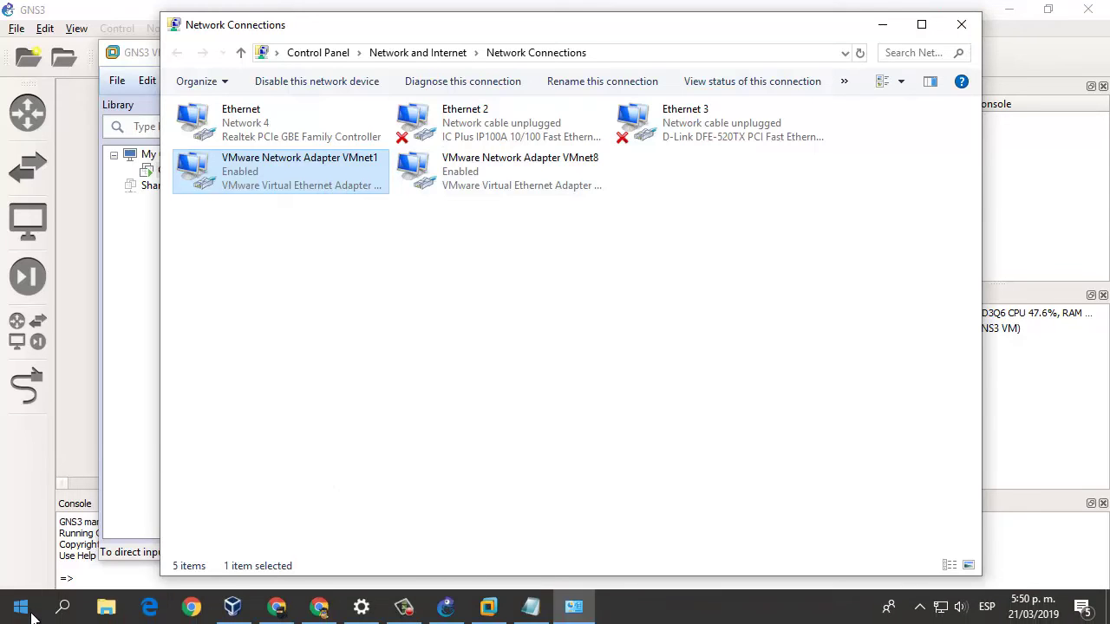
# Open Command Prompt from Start search and run ipconfig to list adapter addresses.
pyautogui.click(32, 615)
pyautogui.write('cmd')
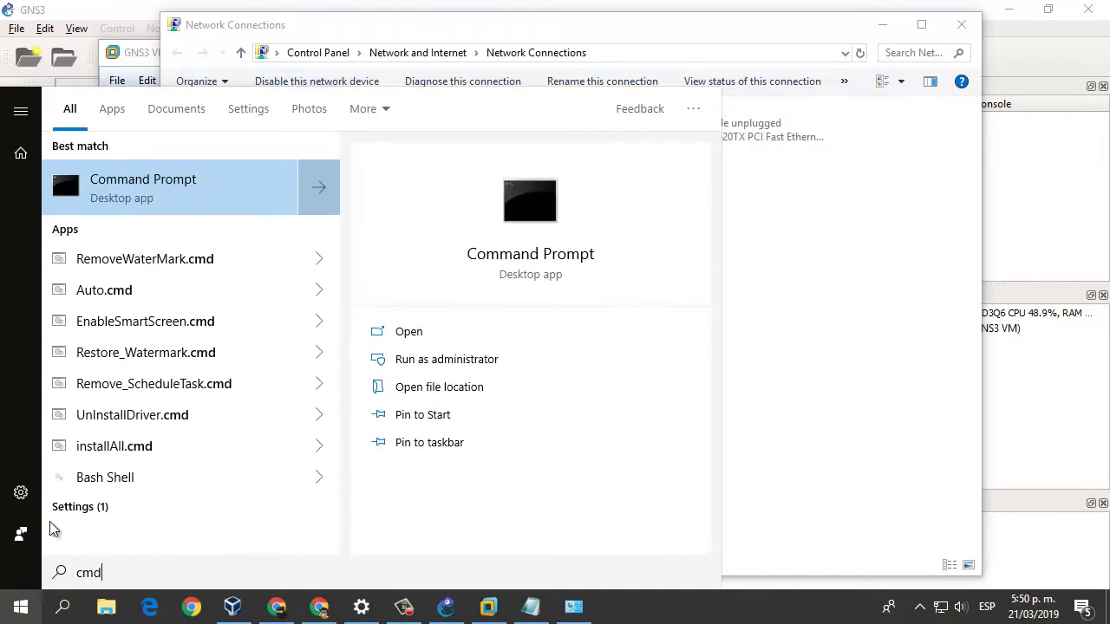
pyautogui.click(144, 195)
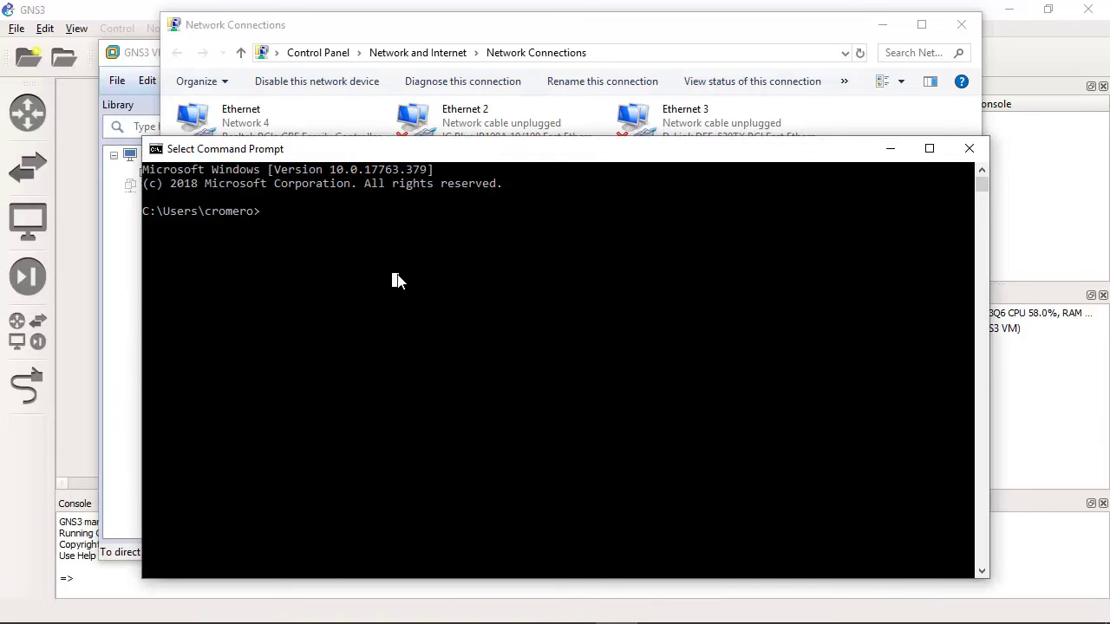
pyautogui.write('ipconfig')
pyautogui.press('Return')
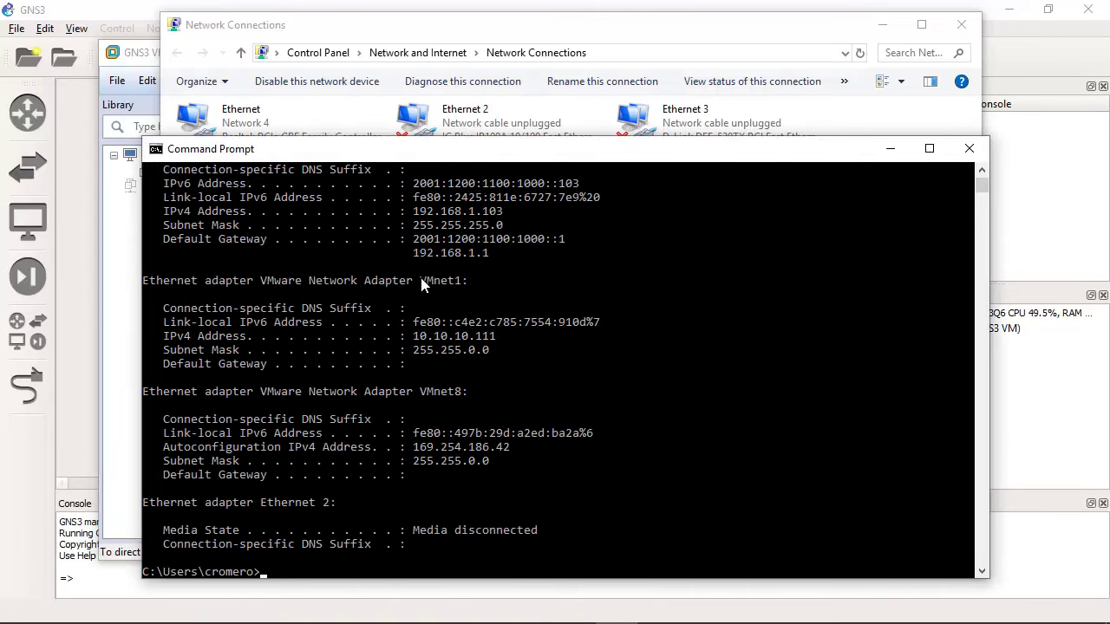
# Confirm the VMnet1 adapter now reports the address 10.10.10.111.
pyautogui.scroll(1, 529, 388)
pyautogui.click(413, 377)
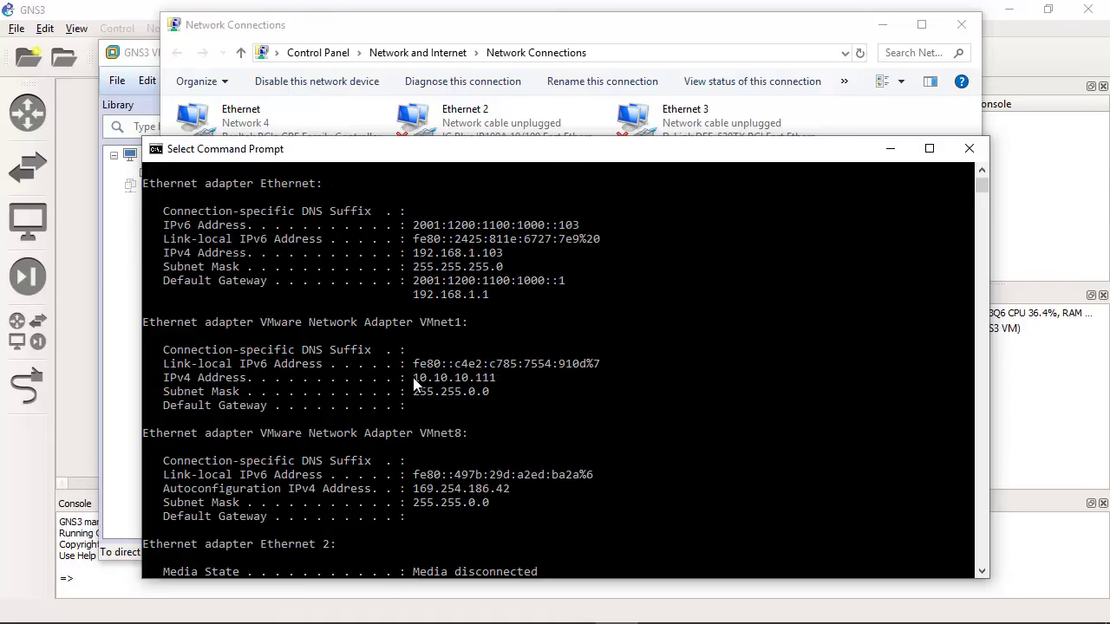
pyautogui.moveTo(413, 377); pyautogui.dragTo(490, 384)
pyautogui.moveTo(419, 323); pyautogui.dragTo(470, 323)
pyautogui.moveTo(496, 379); pyautogui.dragTo(422, 381)
pyautogui.scroll(-1, 576, 489)
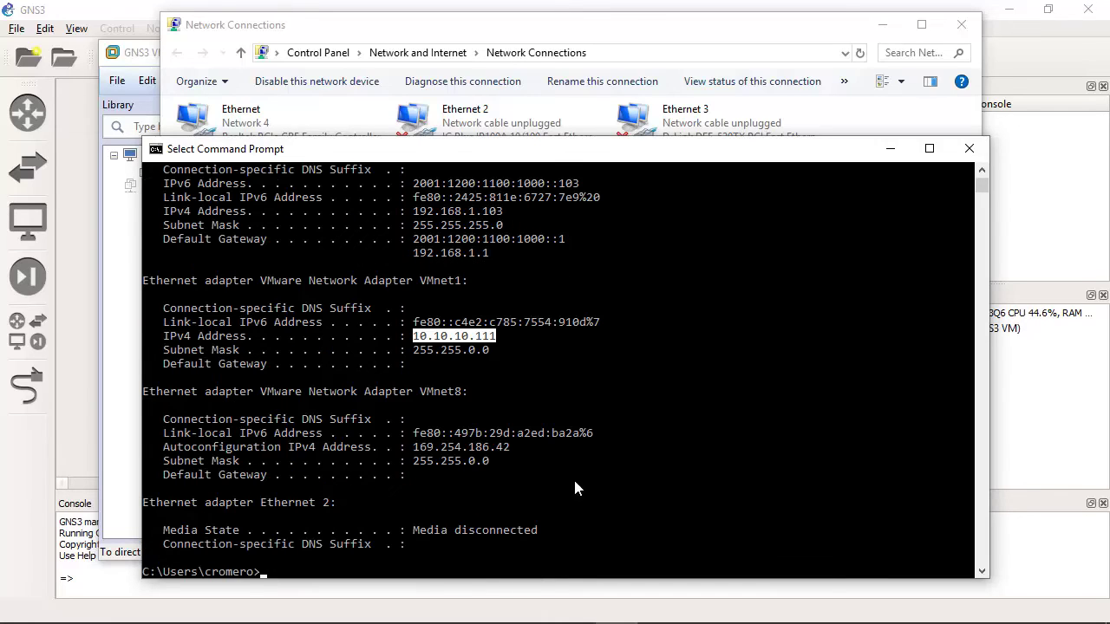
# Ping 10.10.10.10 and verify all four replies arrive with 0% loss.
pyautogui.click(532, 607)
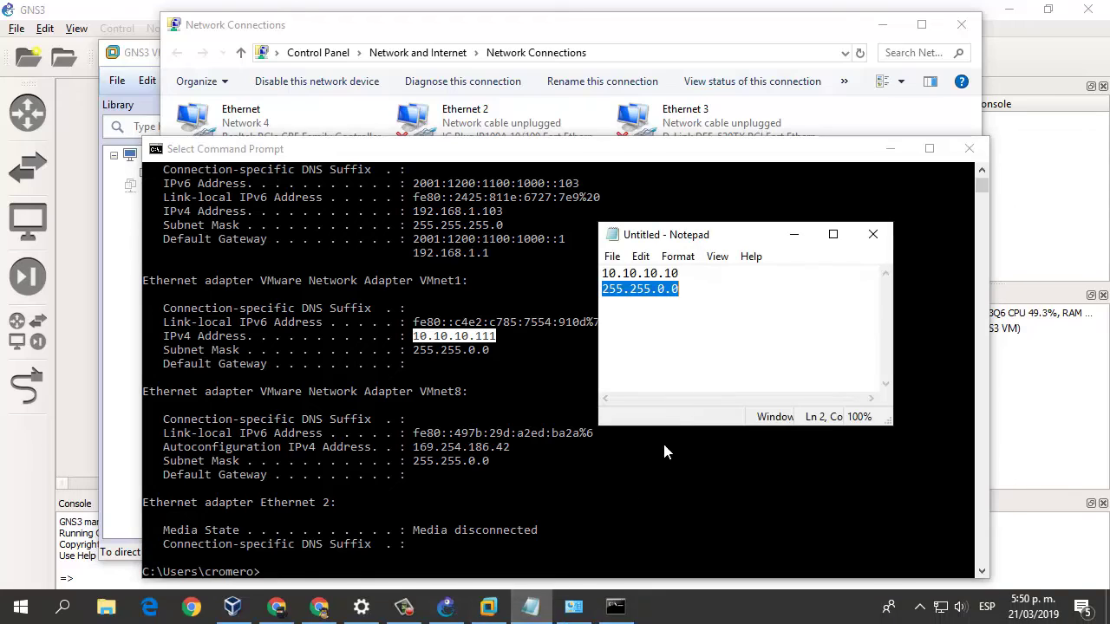
pyautogui.moveTo(689, 277); pyautogui.dragTo(595, 274)
pyautogui.click(462, 528)
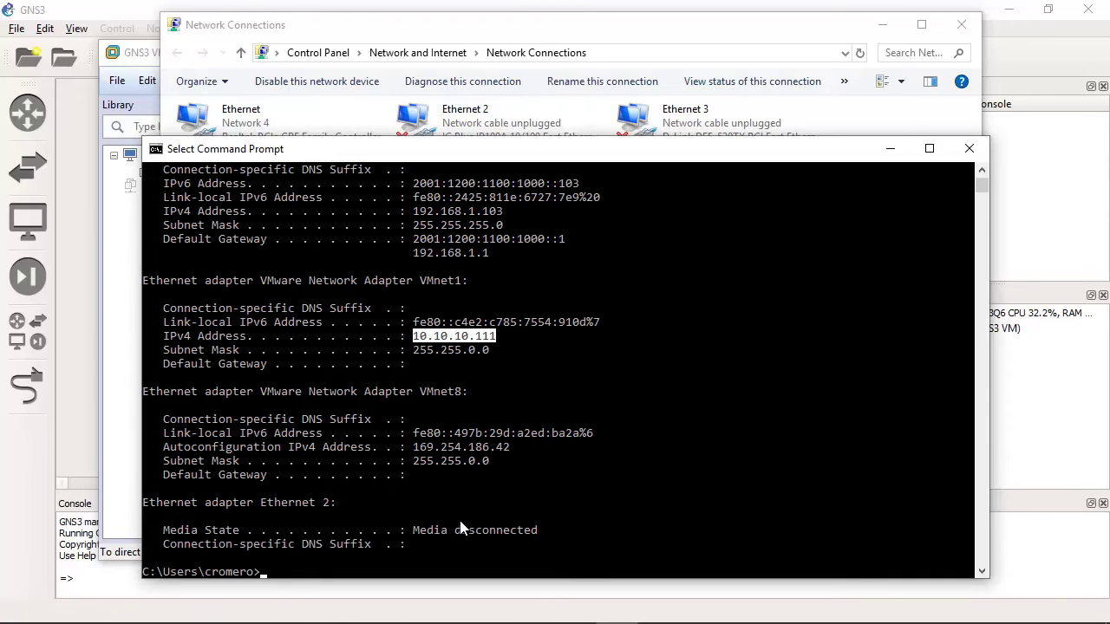
pyautogui.write('ping 10.10.1')
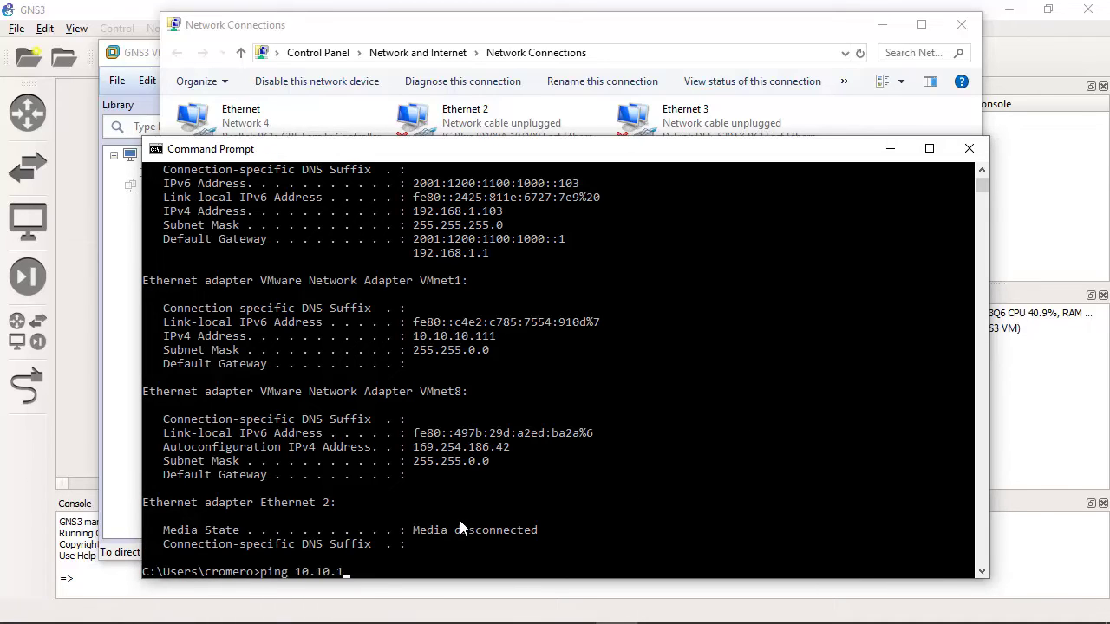
pyautogui.write('01.0')
pyautogui.press('Return')
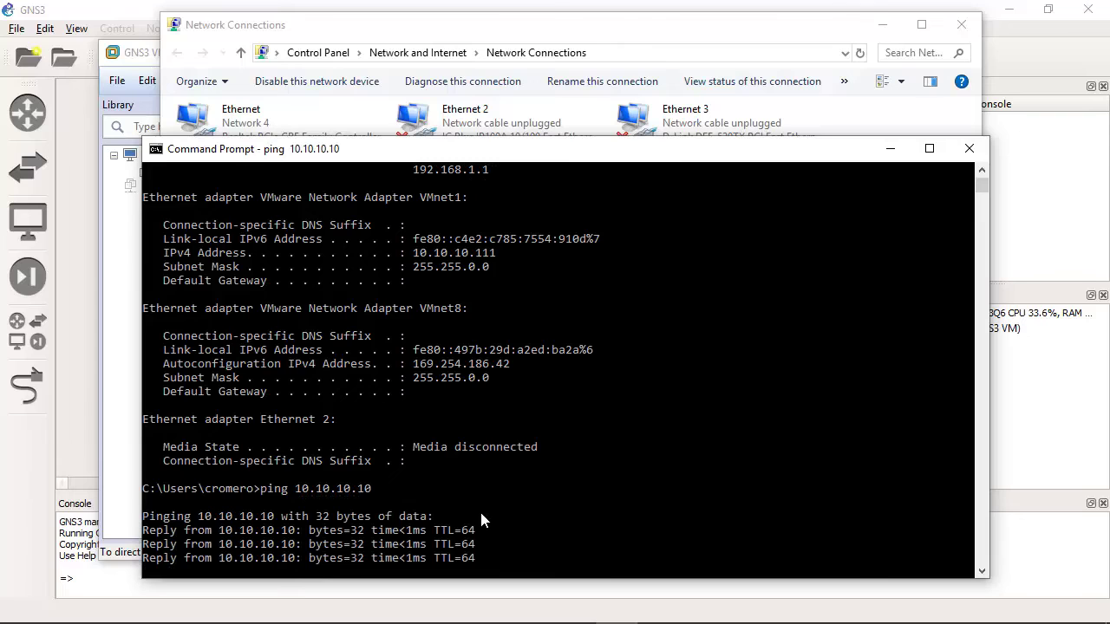
pyautogui.moveTo(464, 460); pyautogui.dragTo(303, 446)
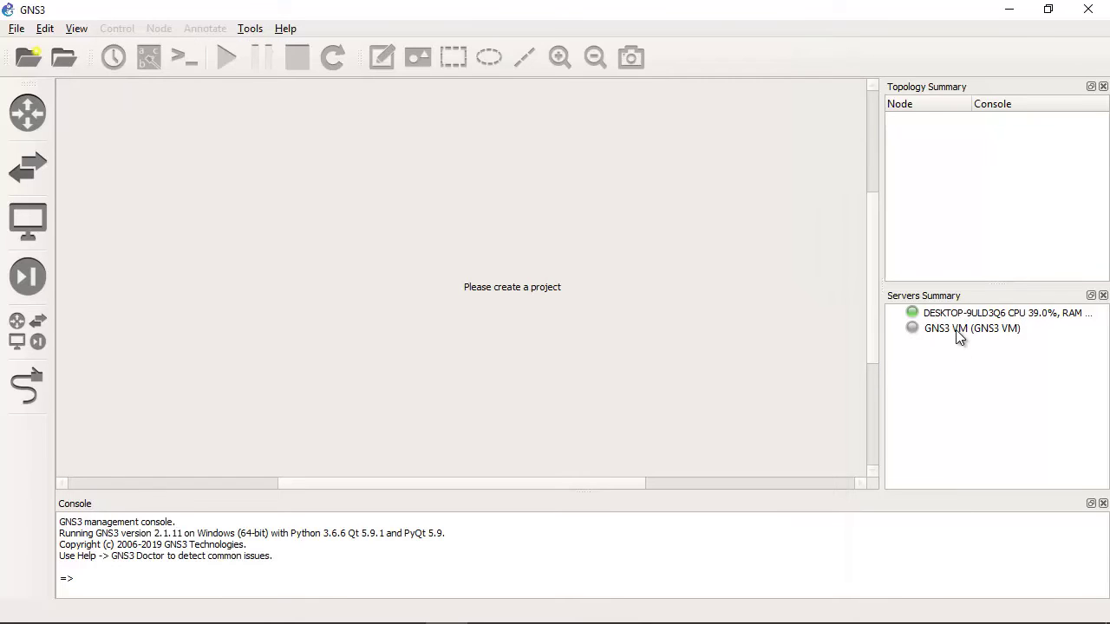
# Select the GNS3 VM server entry, then close GNS3 to restart it.
pyautogui.moveTo(960, 337)
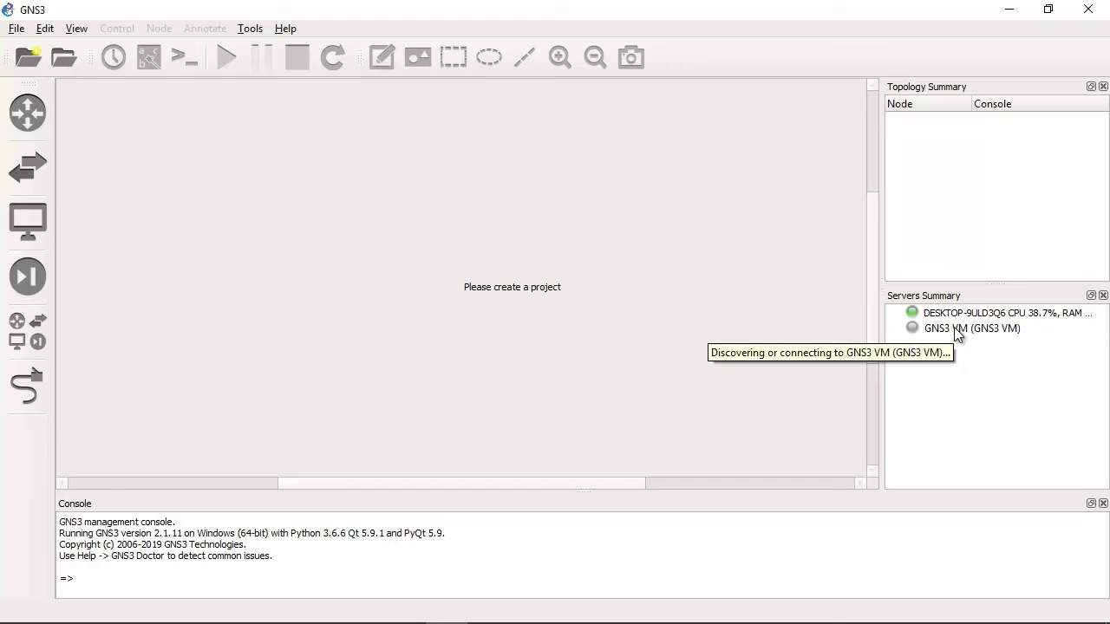
pyautogui.click(962, 328)
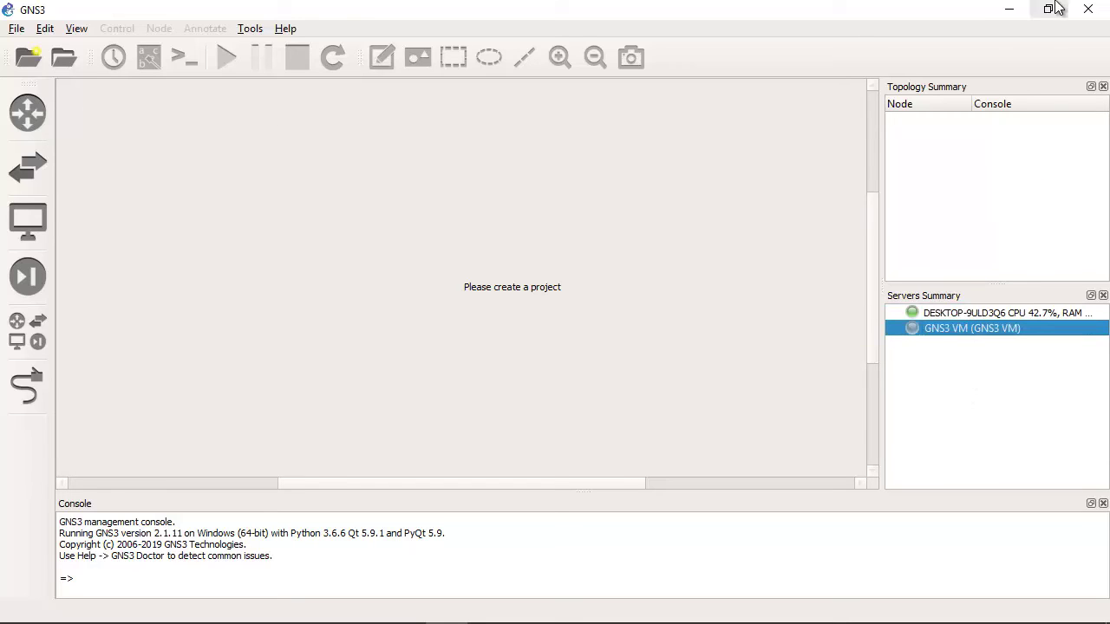
pyautogui.click(1089, 8)
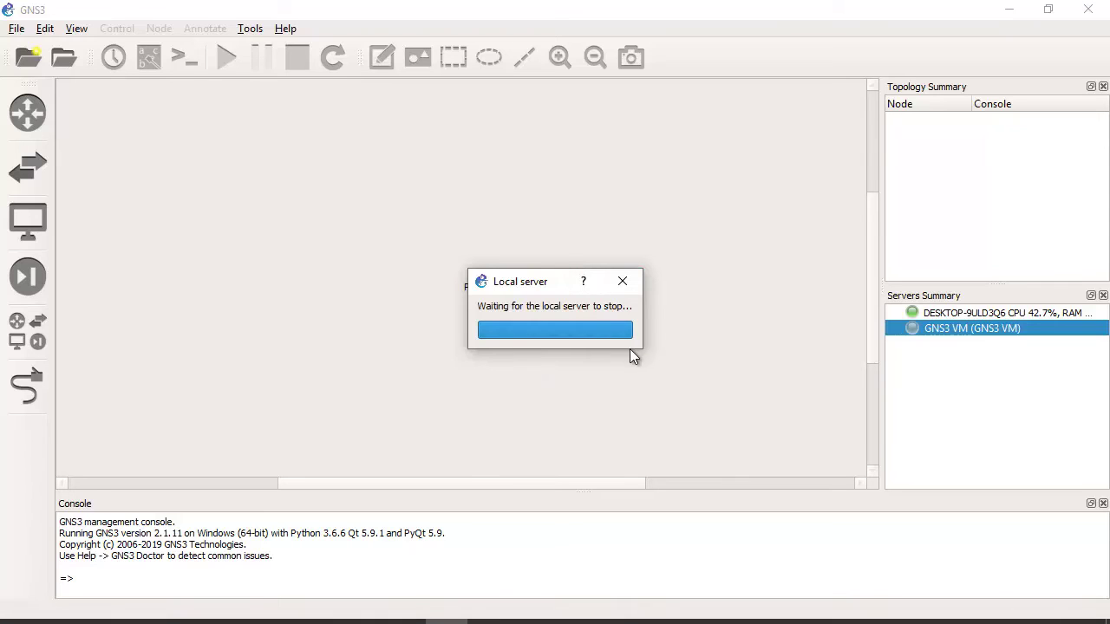
# Relaunch GNS3 from the desktop, cancel the Setup Wizard, and confirm the GNS3 VM server is running.
pyautogui.click(234, 612)
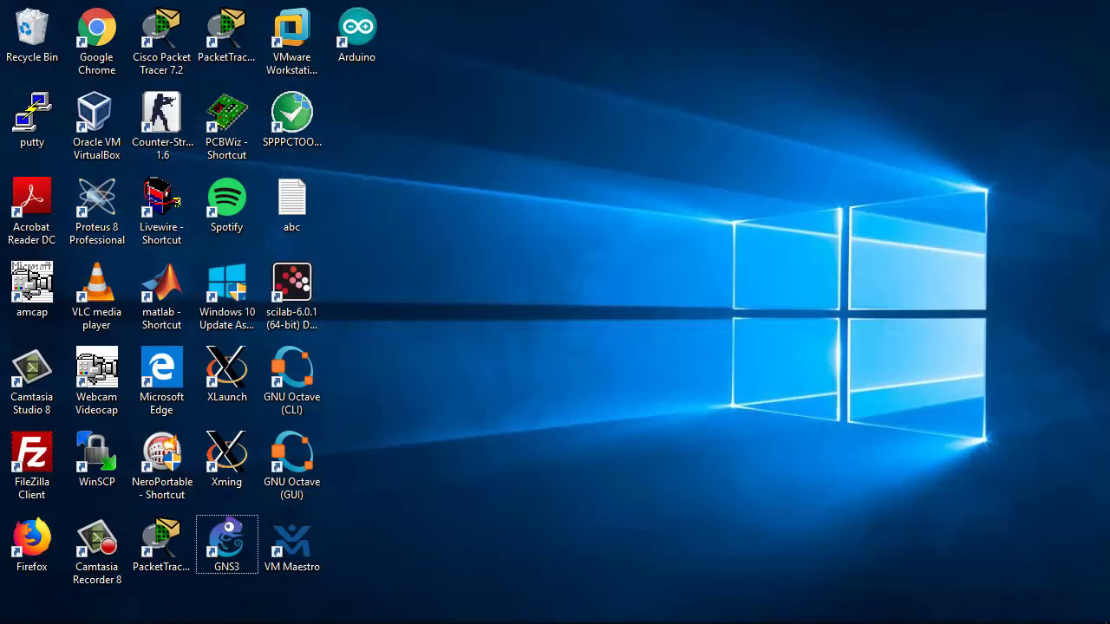
pyautogui.doubleClick(234, 538)
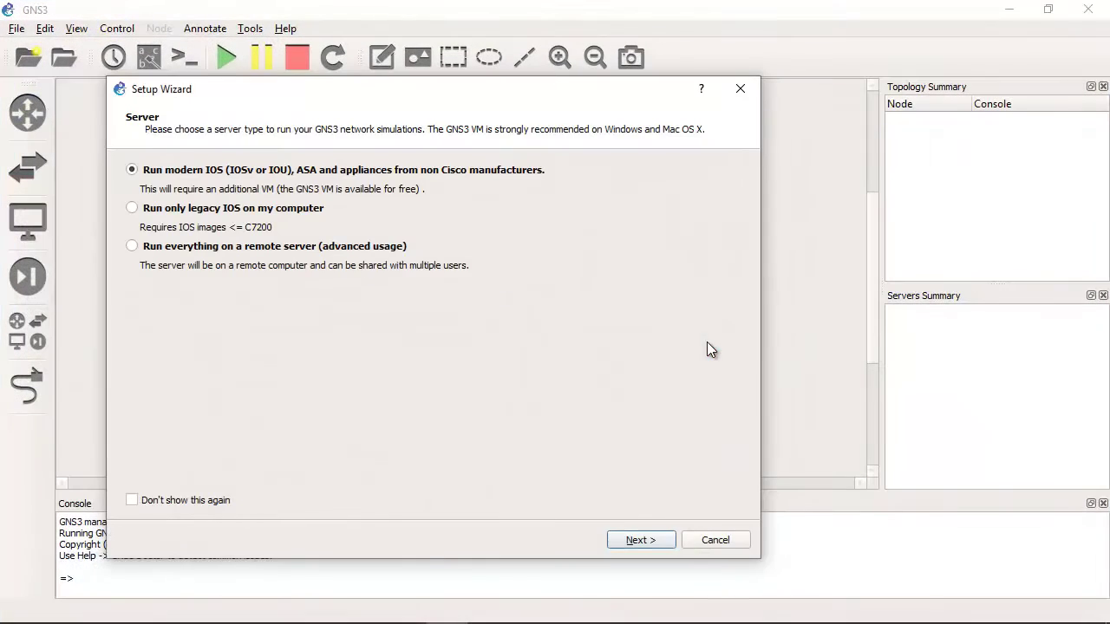
pyautogui.click(733, 539)
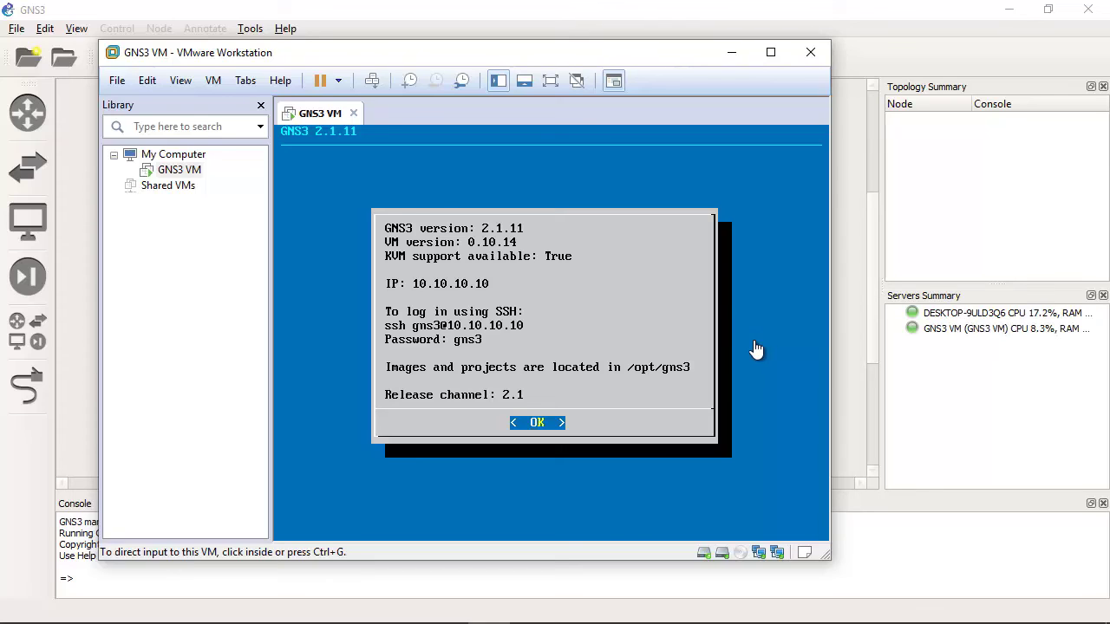
pyautogui.click(965, 331)
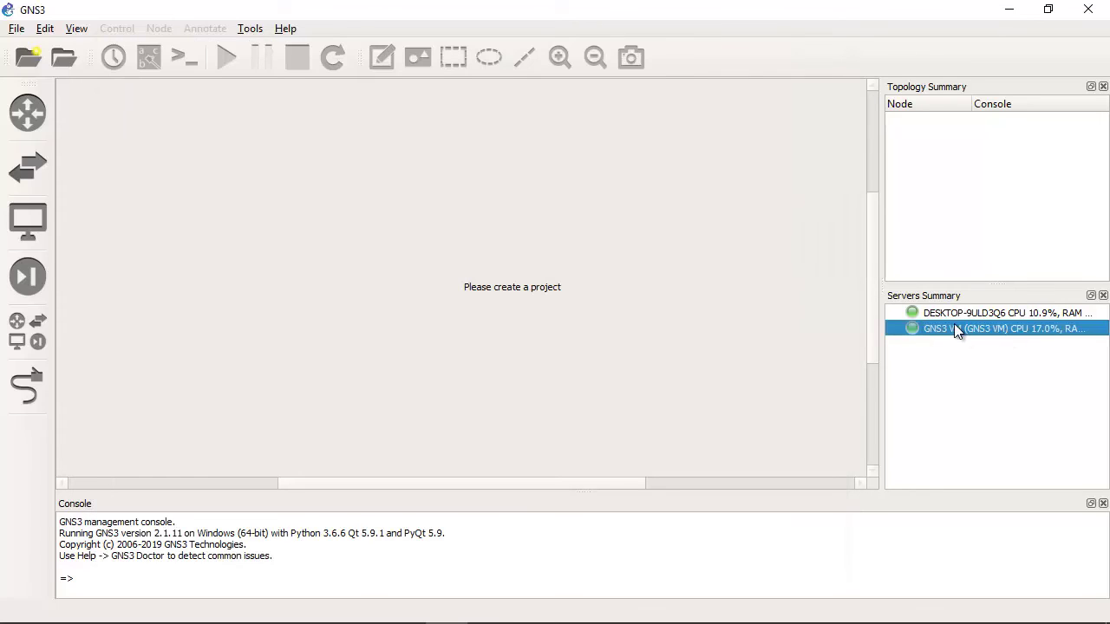